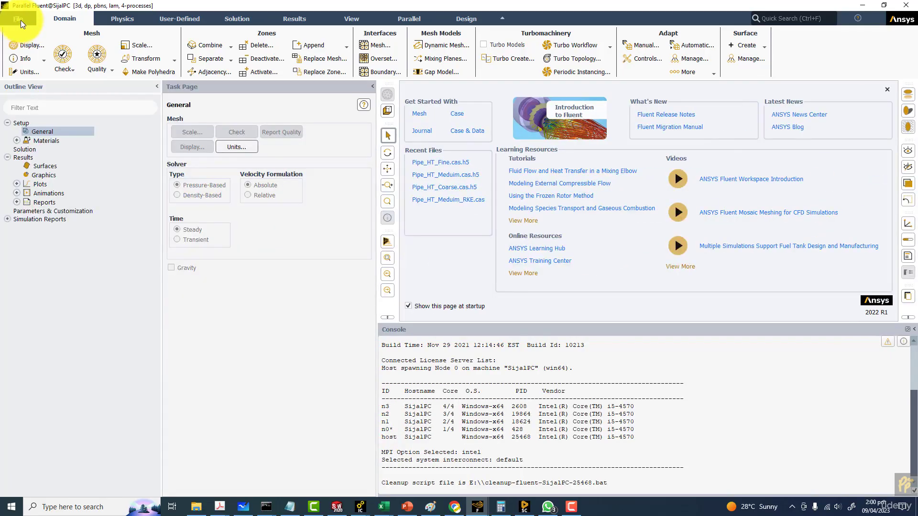
# Step: Read the mesh file Pipe_HT.msh from the E: drive, with the file filter set to All Mesh Files
pyautogui.click(21, 20)
pyautogui.moveTo(46, 35)
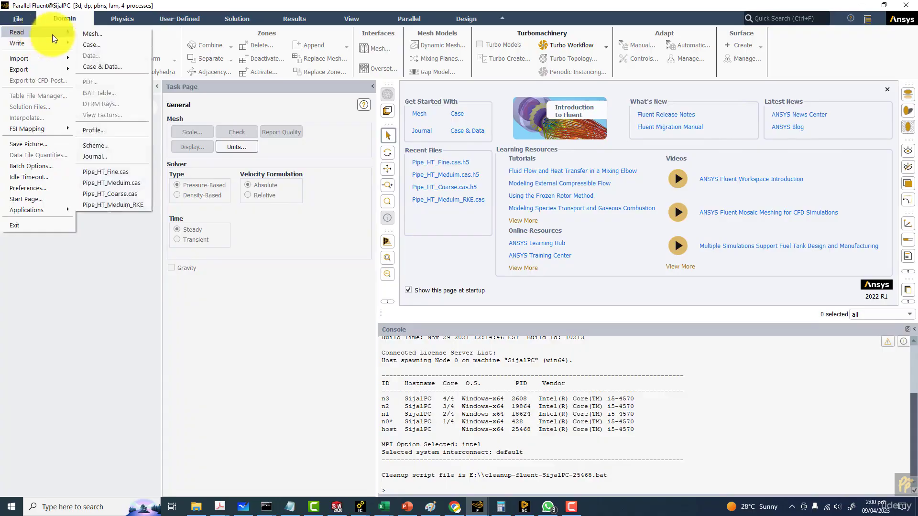
pyautogui.click(91, 34)
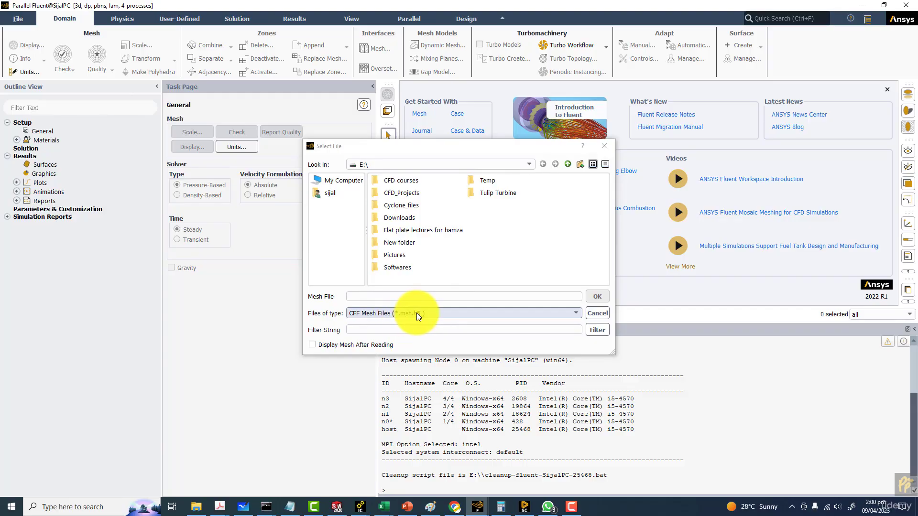
pyautogui.click(416, 313)
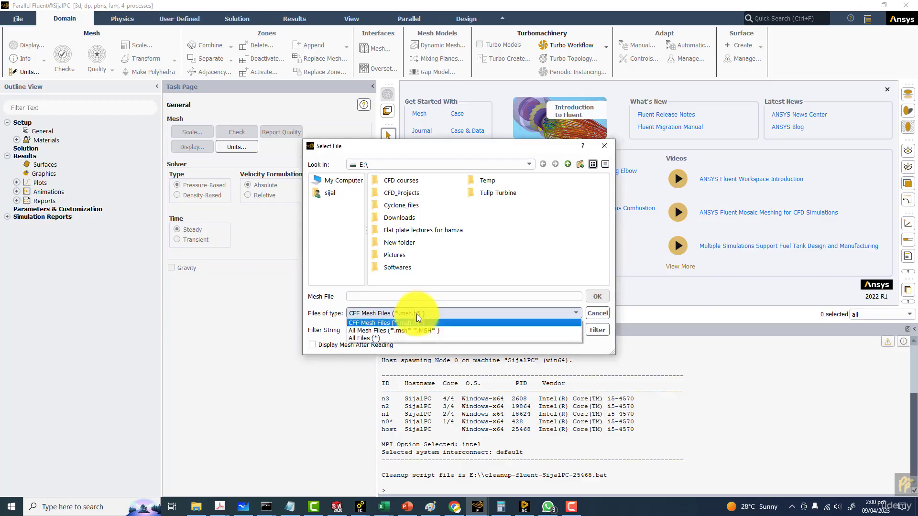
pyautogui.click(388, 329)
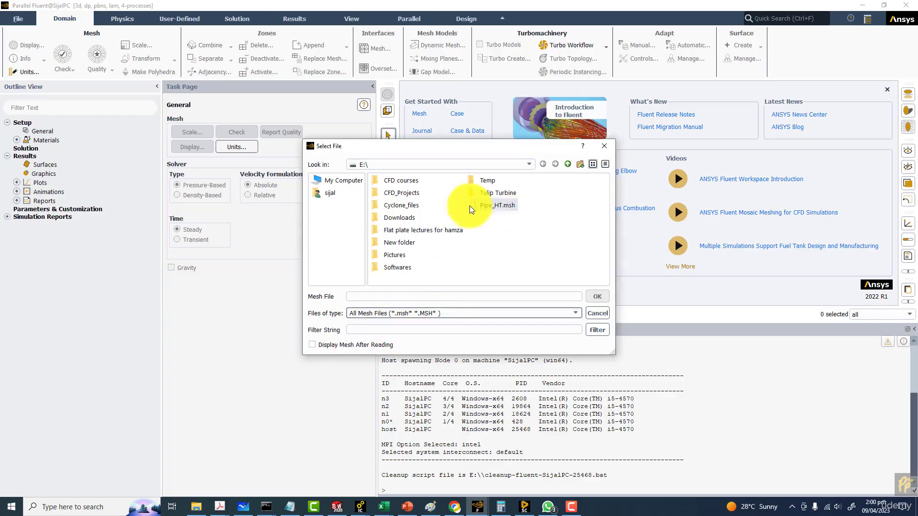
pyautogui.click(488, 207)
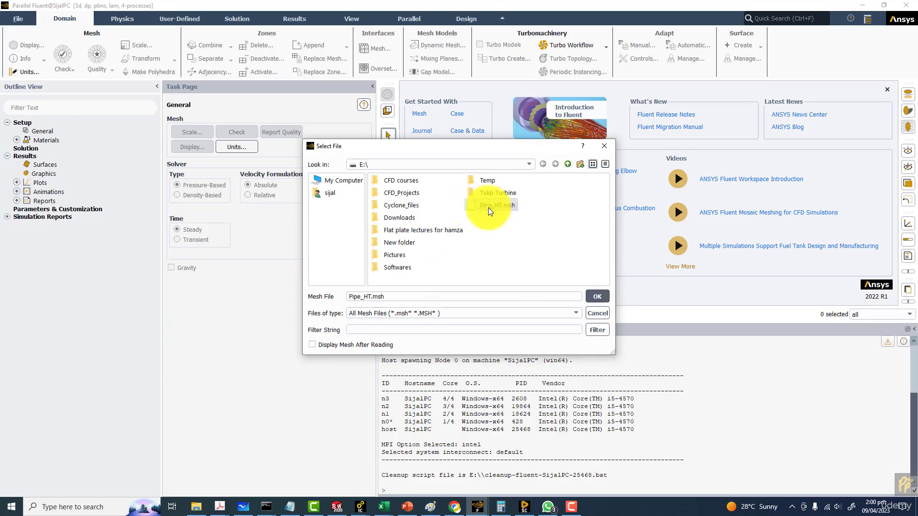
pyautogui.click(596, 297)
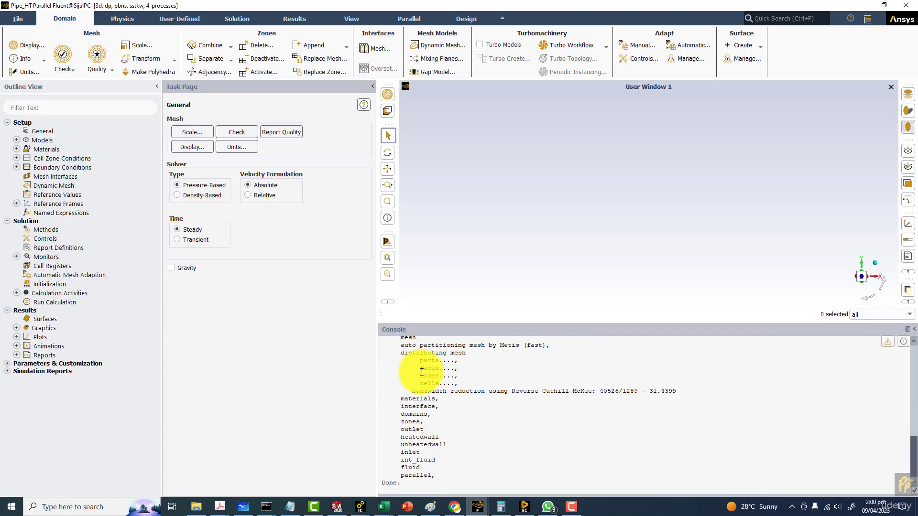
# Step: Report the mesh size and the mesh quality in the console
pyautogui.click(39, 62)
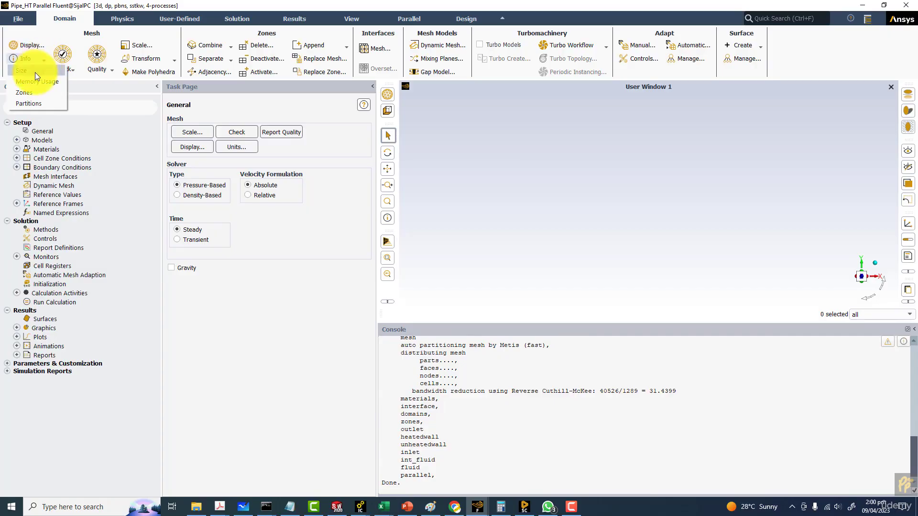
pyautogui.click(35, 71)
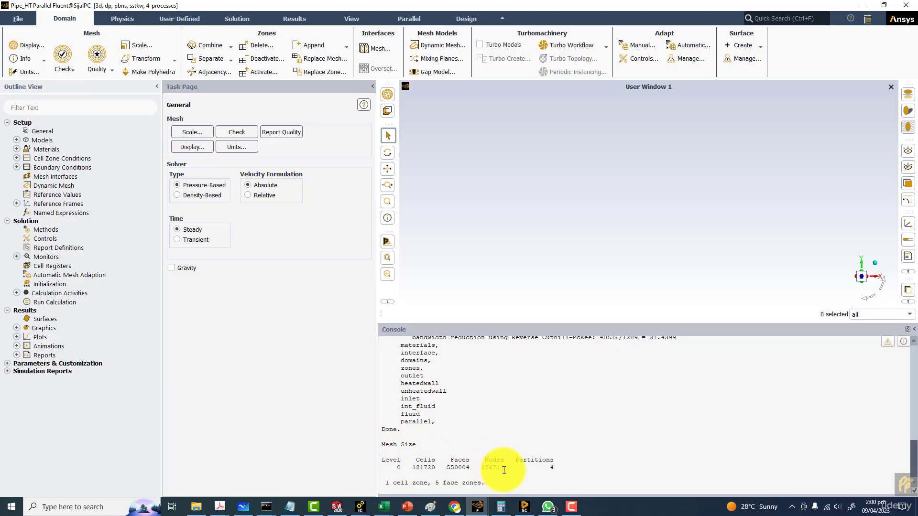
pyautogui.click(288, 133)
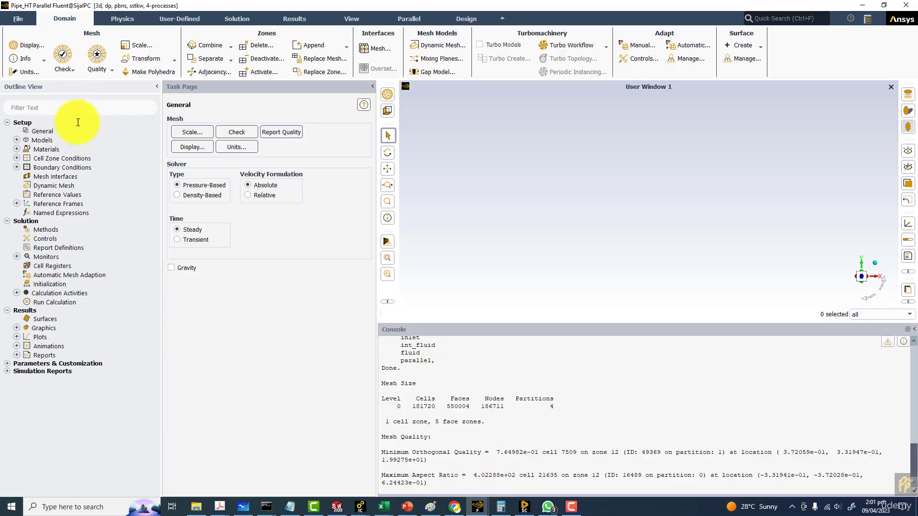
# Step: Define air with a constant viscosity of 1.78e-05 kg/(m s) and check its properties against the operating conditions slide in PowerPoint
pyautogui.doubleClick(46, 147)
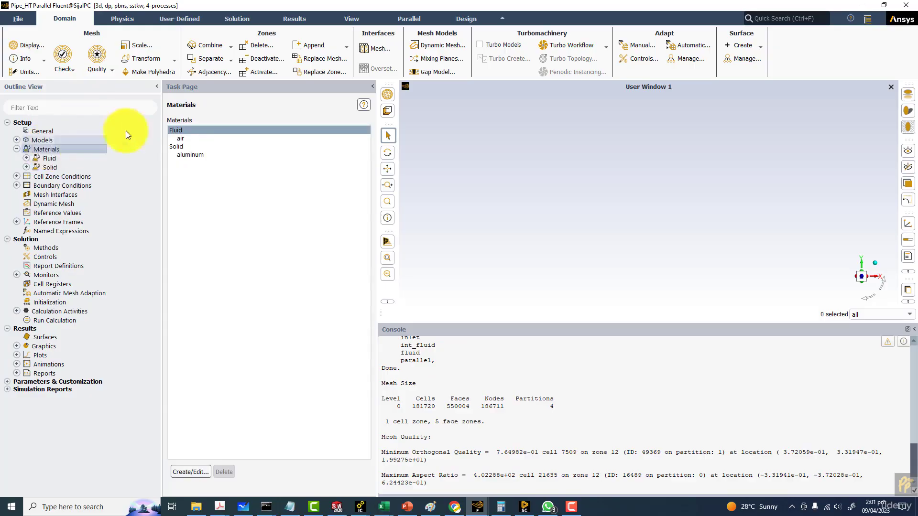
pyautogui.doubleClick(189, 139)
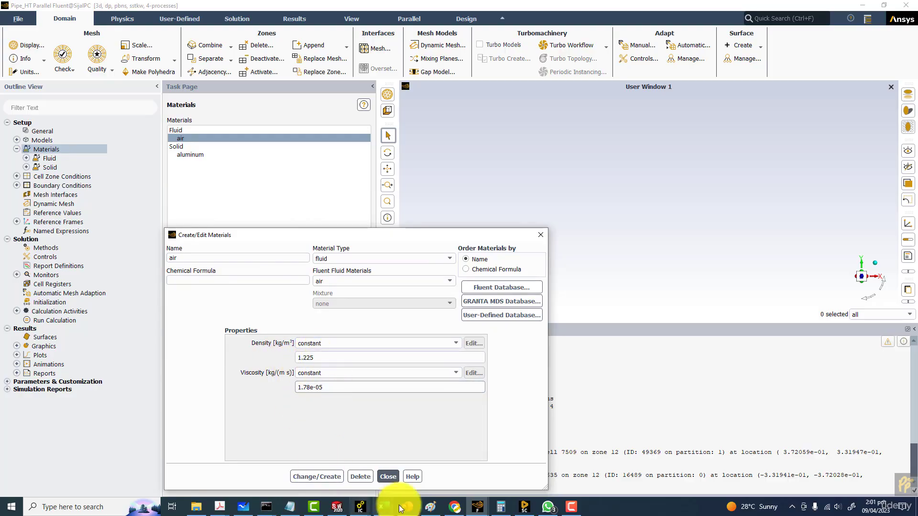
pyautogui.click(414, 510)
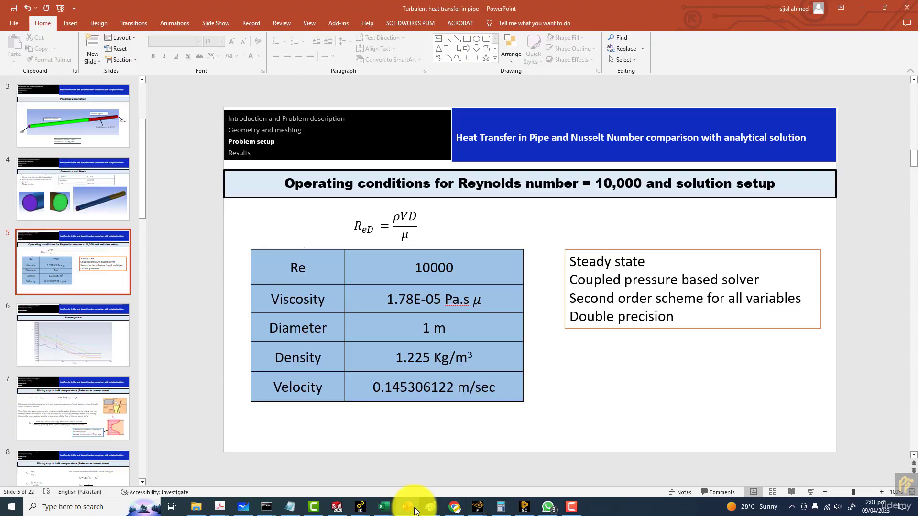
pyautogui.click(411, 507)
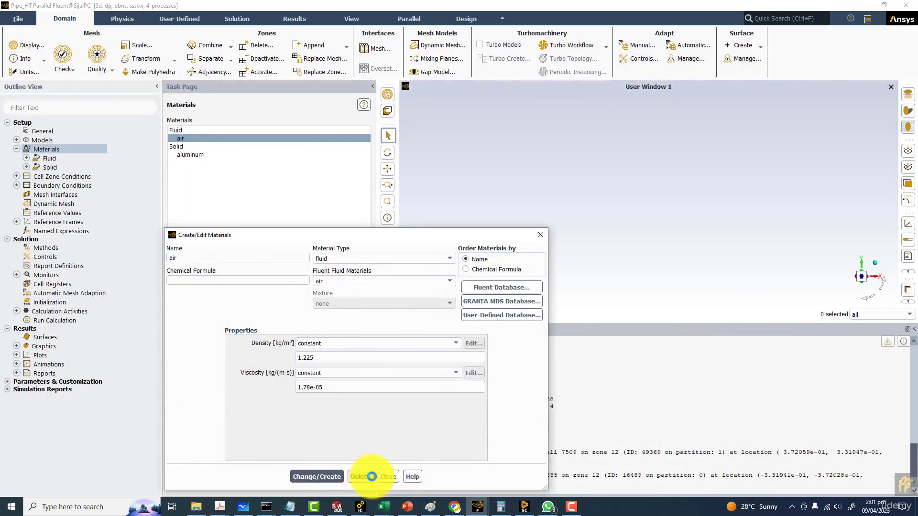
pyautogui.click(388, 476)
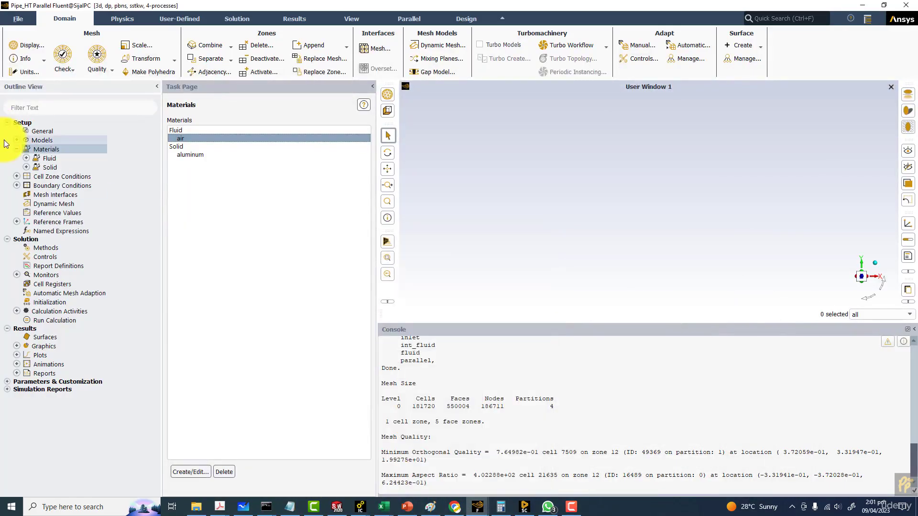
# Step: Review the viscous model settings without changing them
pyautogui.doubleClick(42, 140)
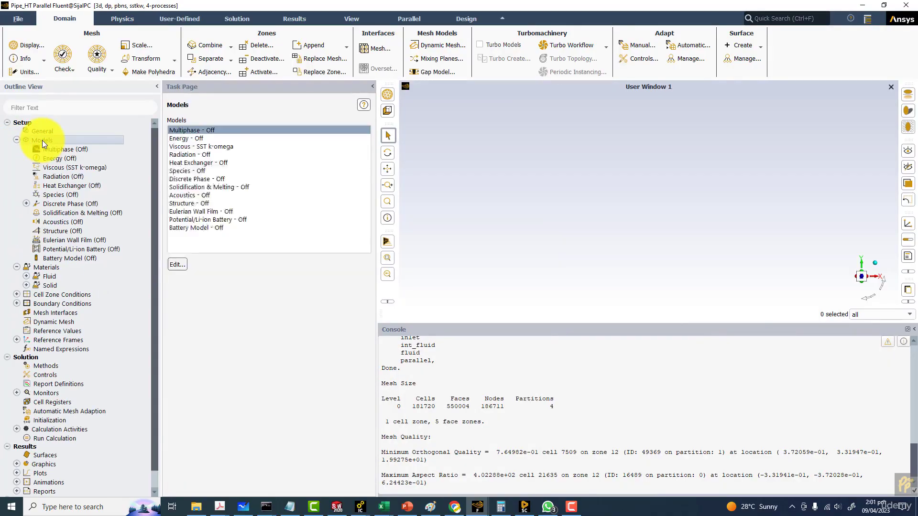
pyautogui.doubleClick(90, 167)
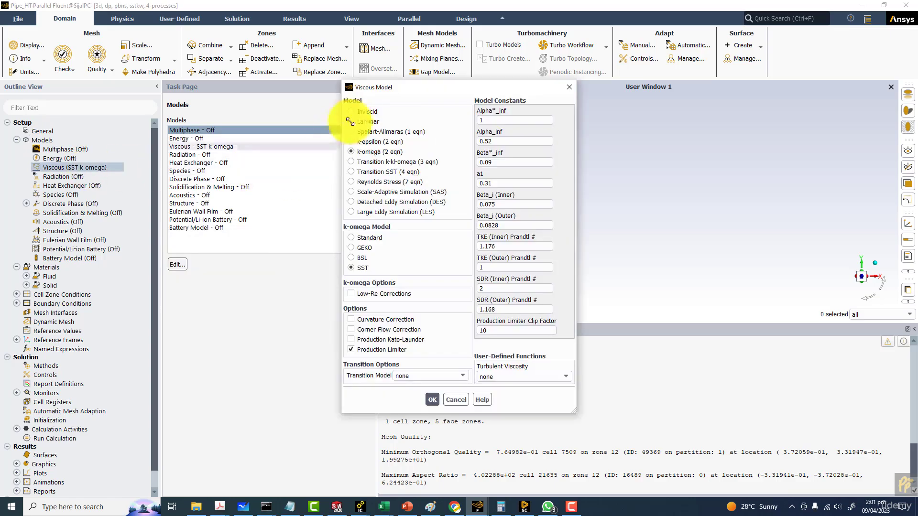
pyautogui.click(569, 87)
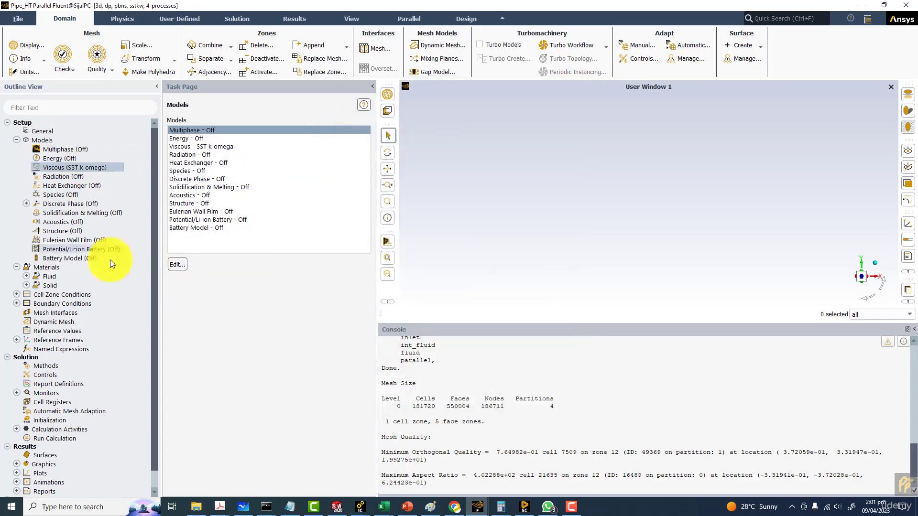
# Step: Show the boundary conditions and group the zones by zone type
pyautogui.click(43, 303)
pyautogui.doubleClick(43, 303)
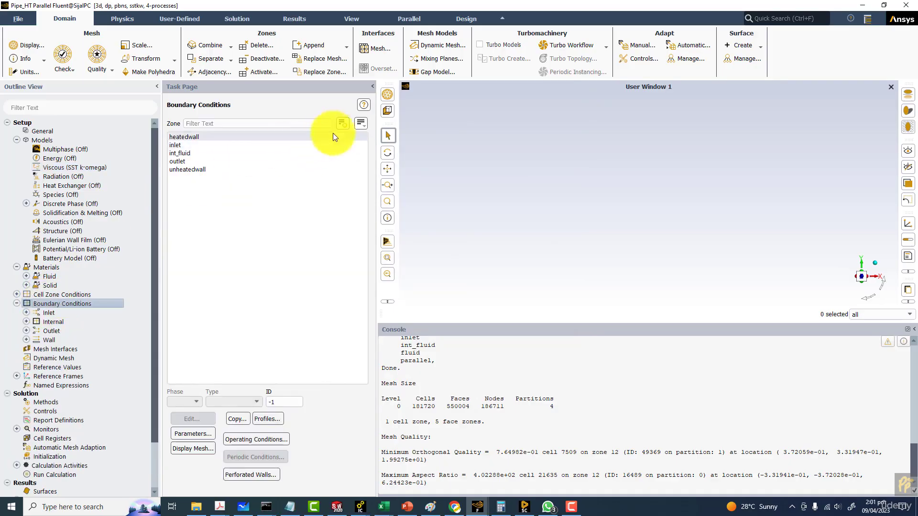
pyautogui.click(361, 123)
pyautogui.click(368, 168)
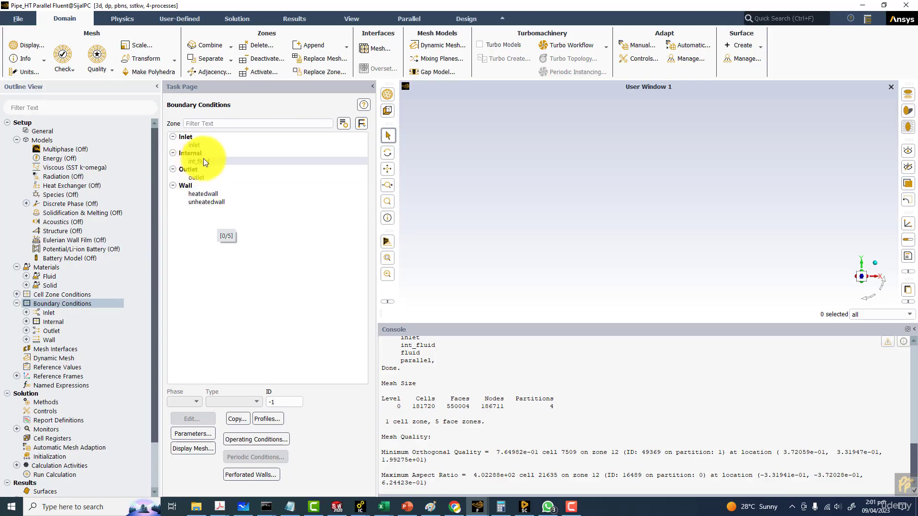
# Step: Set the inlet's velocity magnitude to 0.145306122 m/s, copying the value from the operating conditions slide in PowerPoint
pyautogui.click(188, 145)
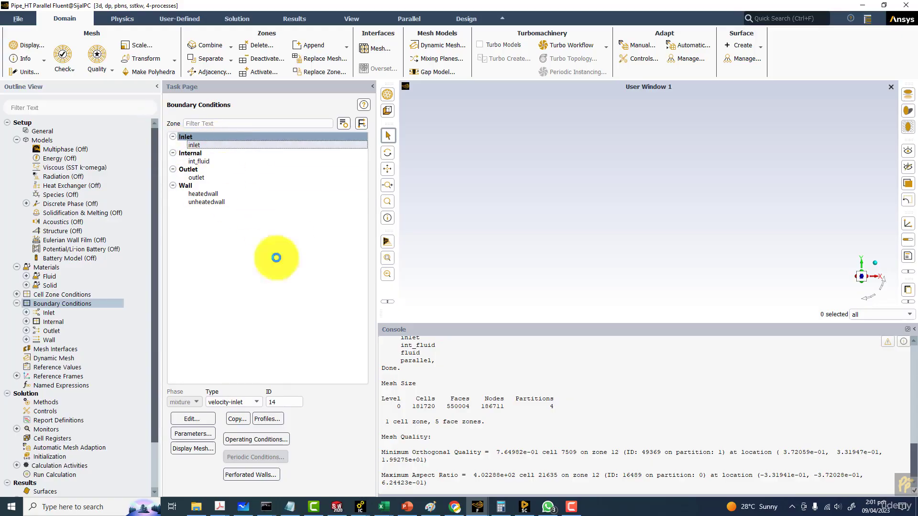
pyautogui.click(408, 508)
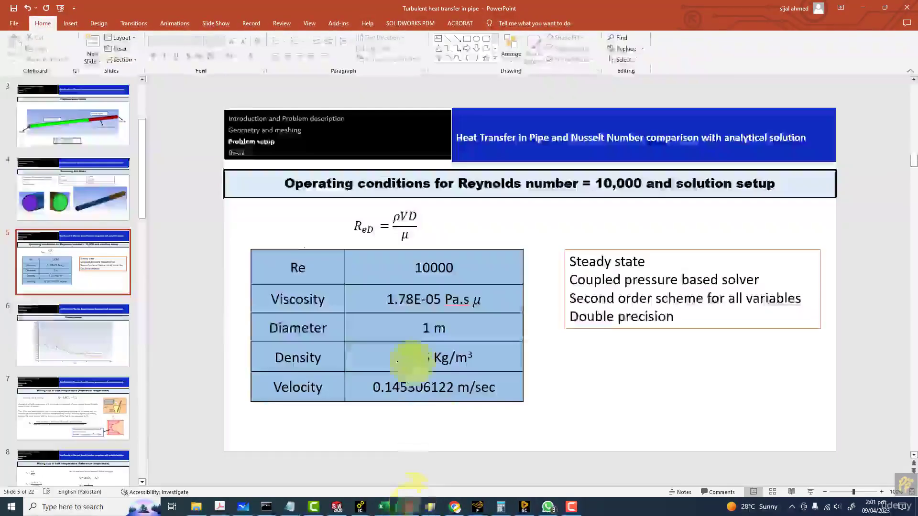
pyautogui.moveTo(368, 389); pyautogui.dragTo(458, 388)
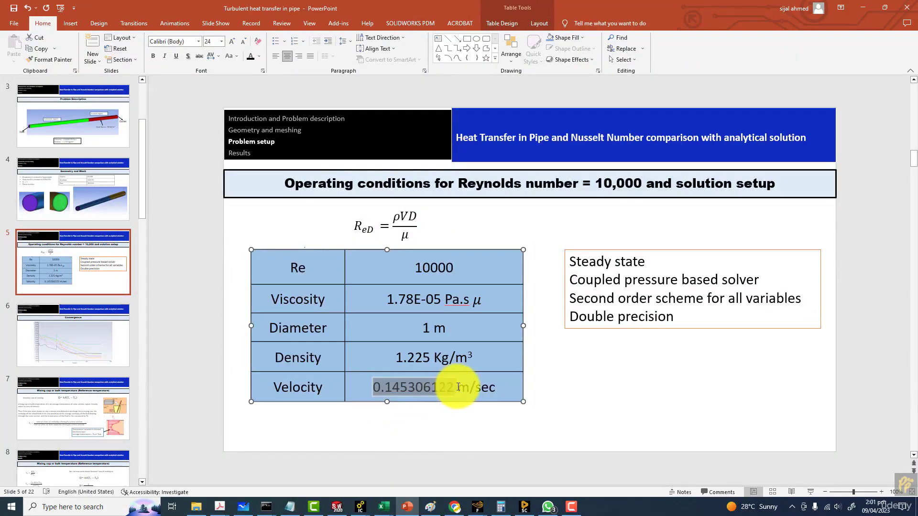
pyautogui.rightClick(434, 388)
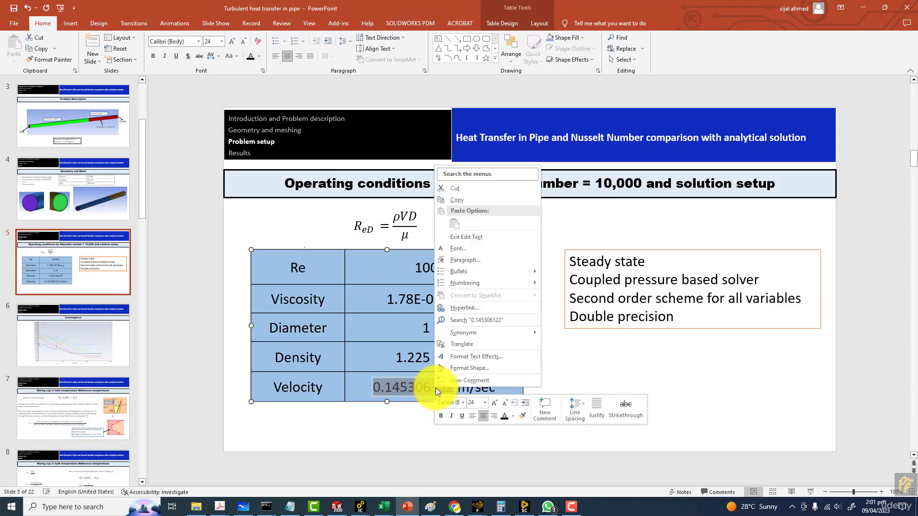
pyautogui.click(466, 201)
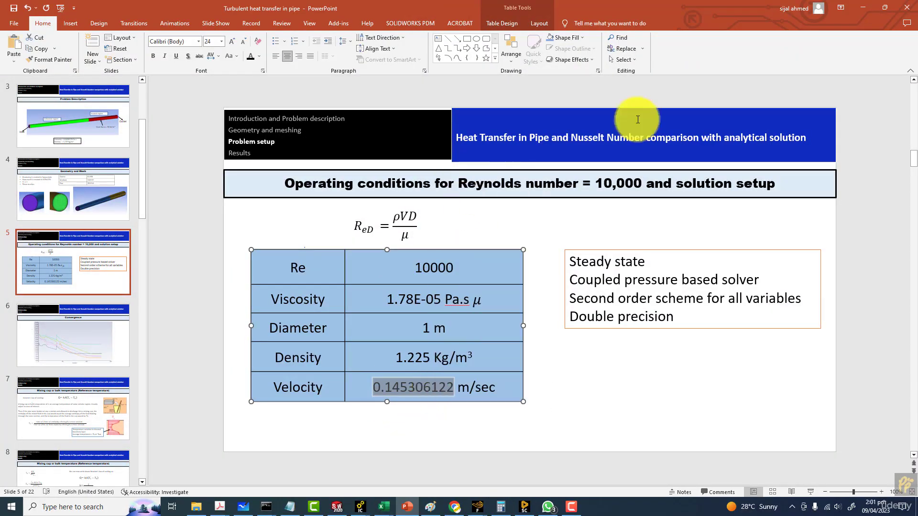
pyautogui.click(863, 7)
pyautogui.click(307, 317)
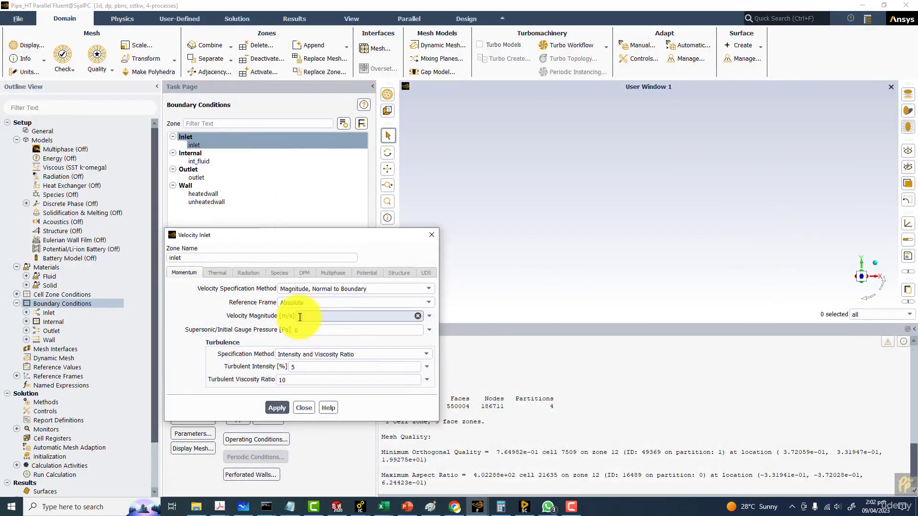
pyautogui.rightClick(301, 319)
pyautogui.click(322, 374)
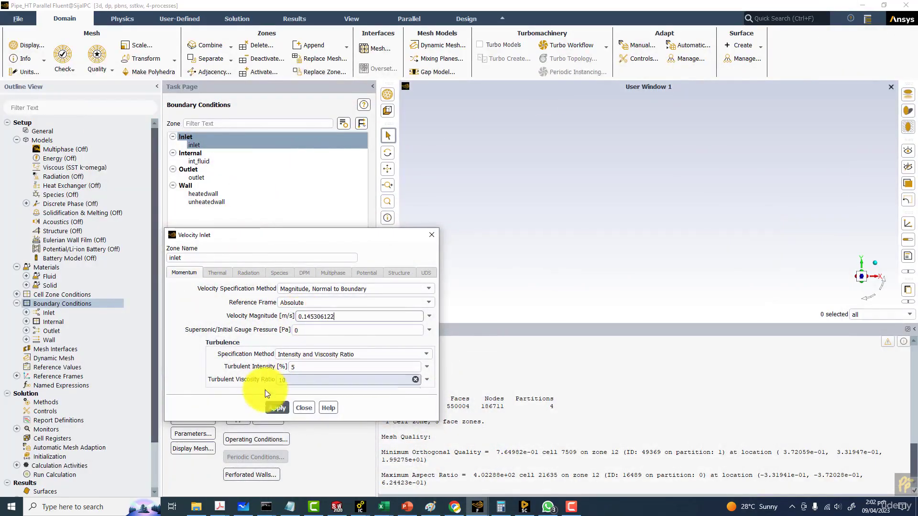
pyautogui.click(275, 407)
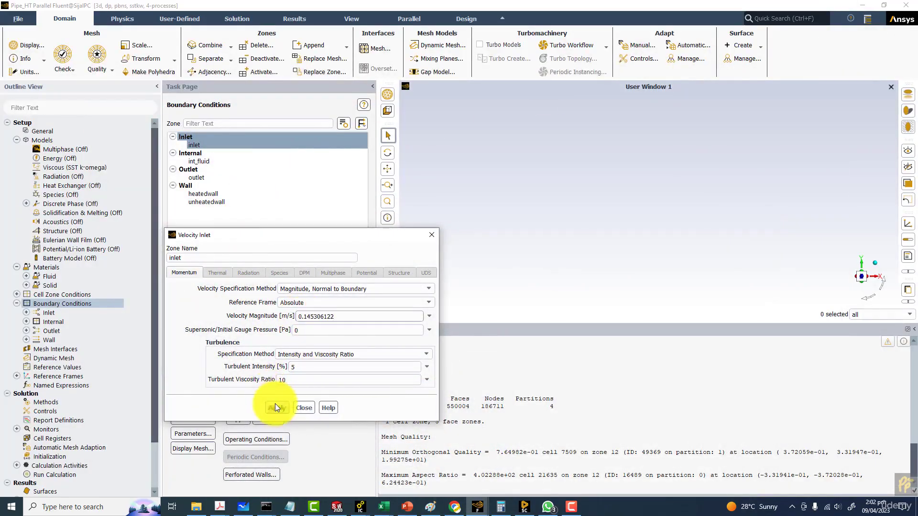
# Step: Enable the energy equation in the Energy model
pyautogui.doubleClick(56, 159)
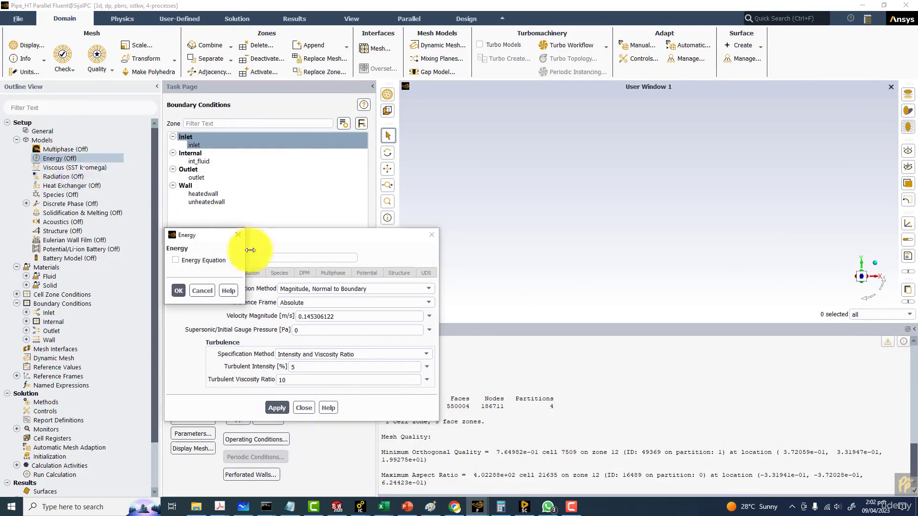
pyautogui.moveTo(195, 234); pyautogui.dragTo(497, 144)
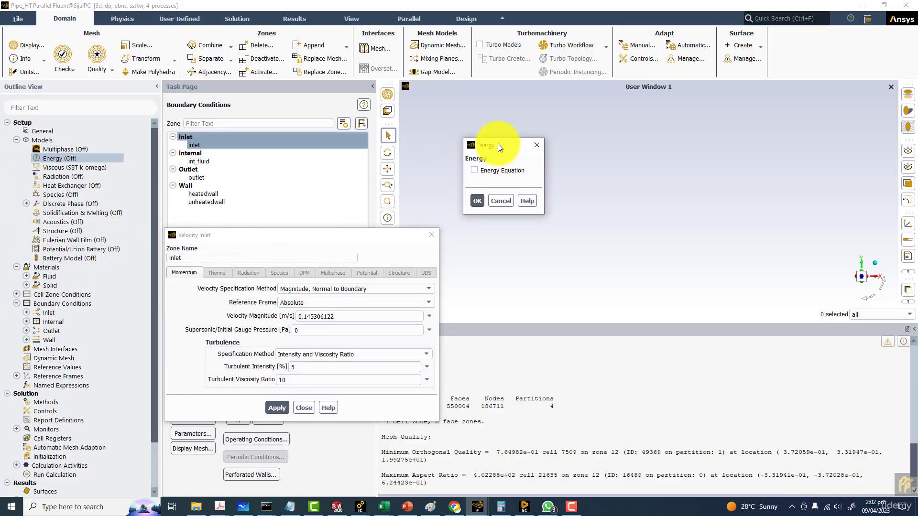
pyautogui.click(474, 180)
pyautogui.click(497, 170)
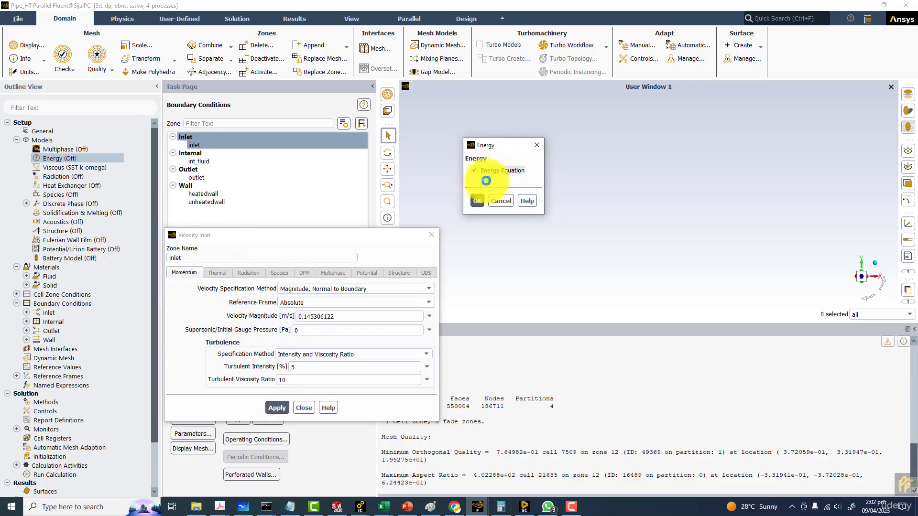
pyautogui.click(474, 201)
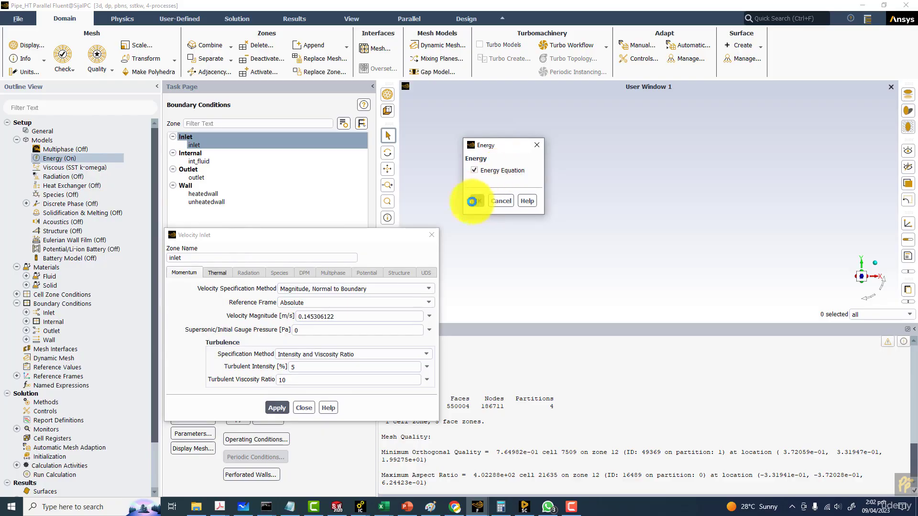
# Step: Review the inlet's thermal condition and close its velocity inlet settings
pyautogui.click(216, 273)
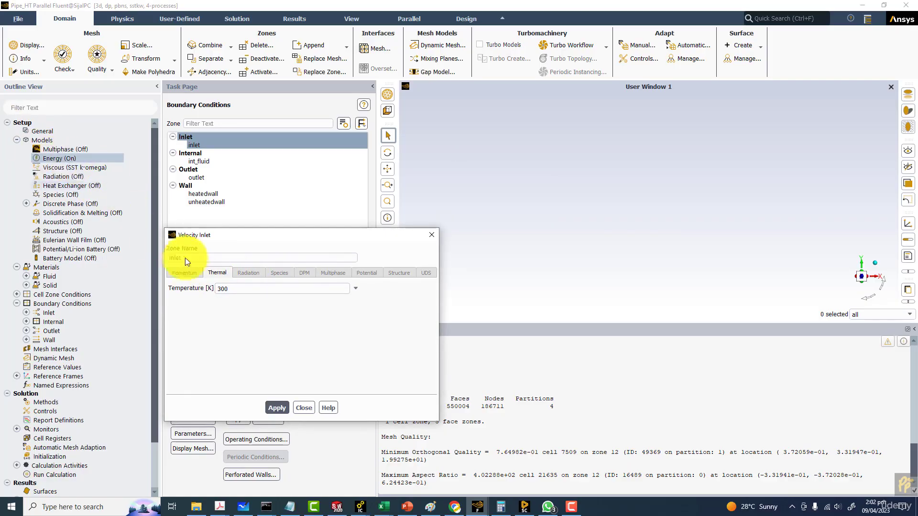
pyautogui.moveTo(235, 287); pyautogui.dragTo(200, 287)
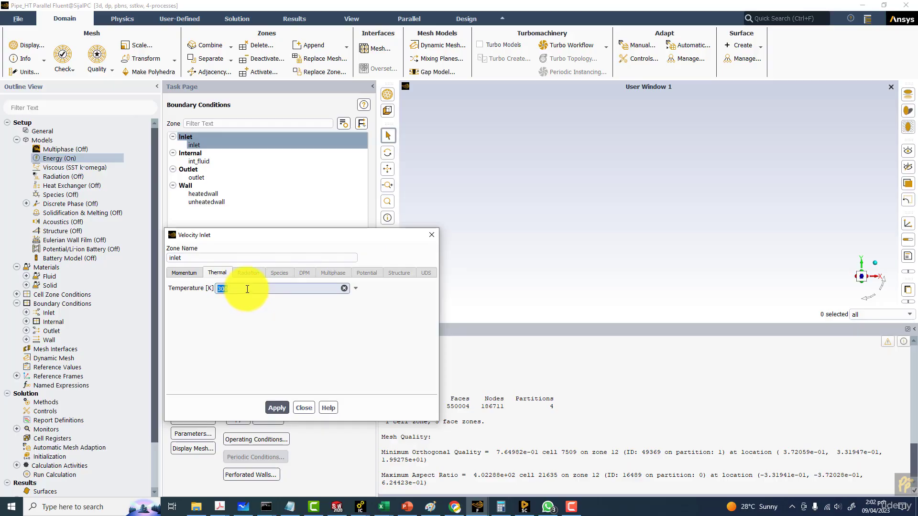
pyautogui.click(303, 408)
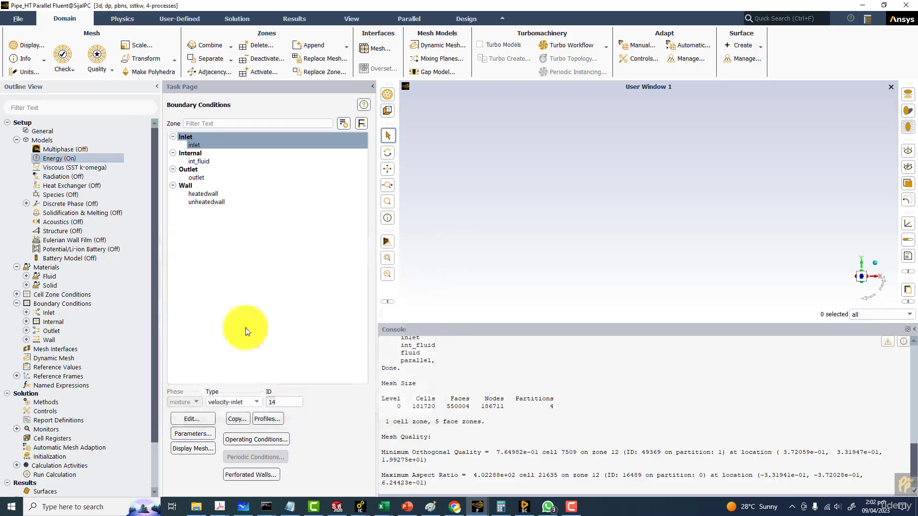
# Step: Set the heatedwall zone's heat flux to 50 W/m², taking the value from the Problem Description slide in PowerPoint, and apply it
pyautogui.click(211, 194)
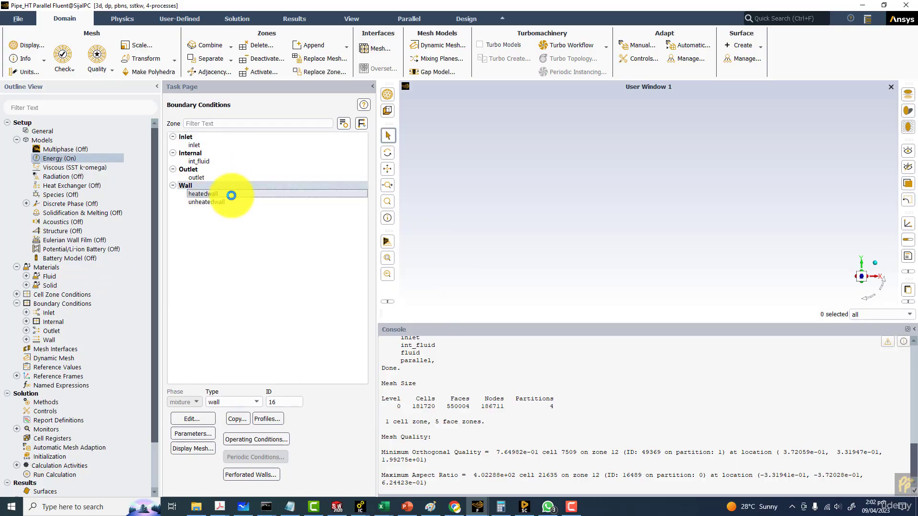
pyautogui.doubleClick(231, 194)
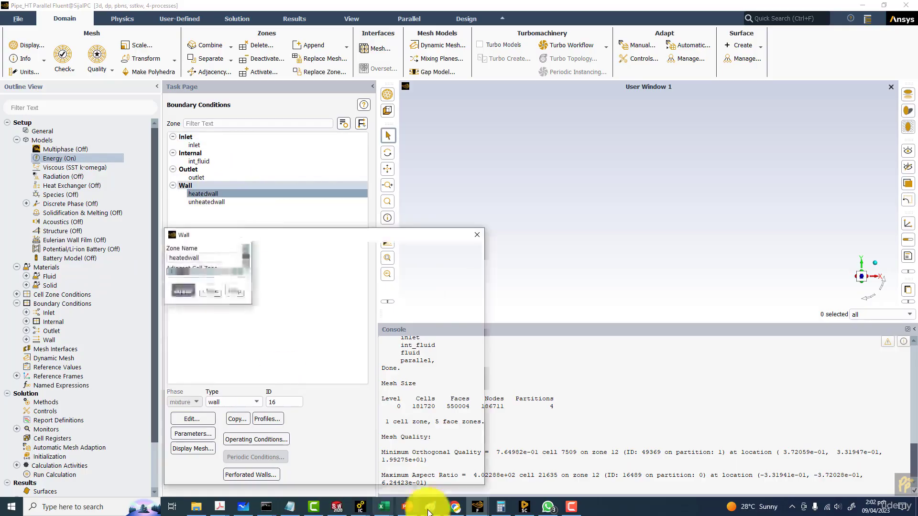
pyautogui.click(407, 507)
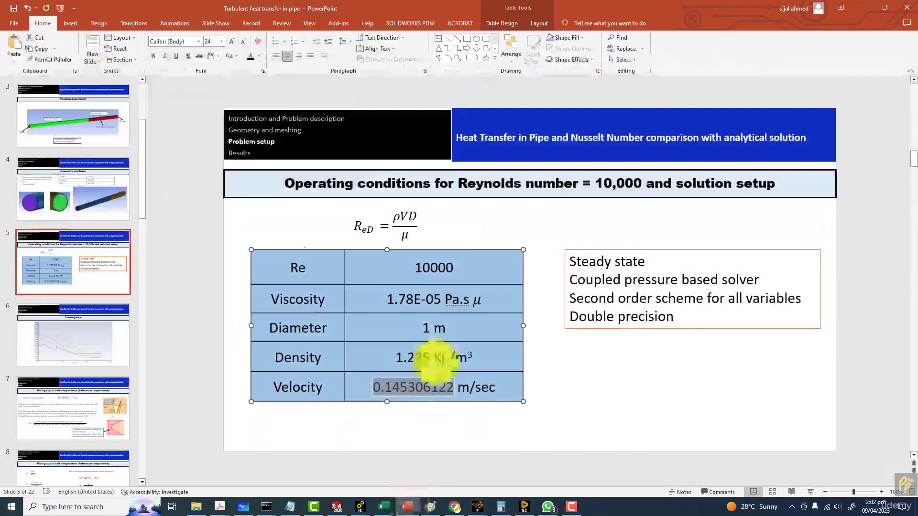
pyautogui.scroll(2, 438, 341)
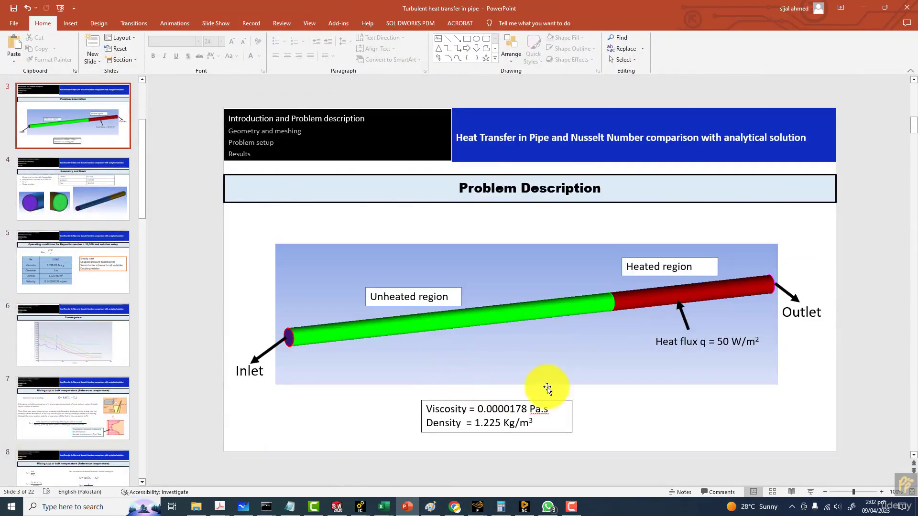
pyautogui.click(863, 8)
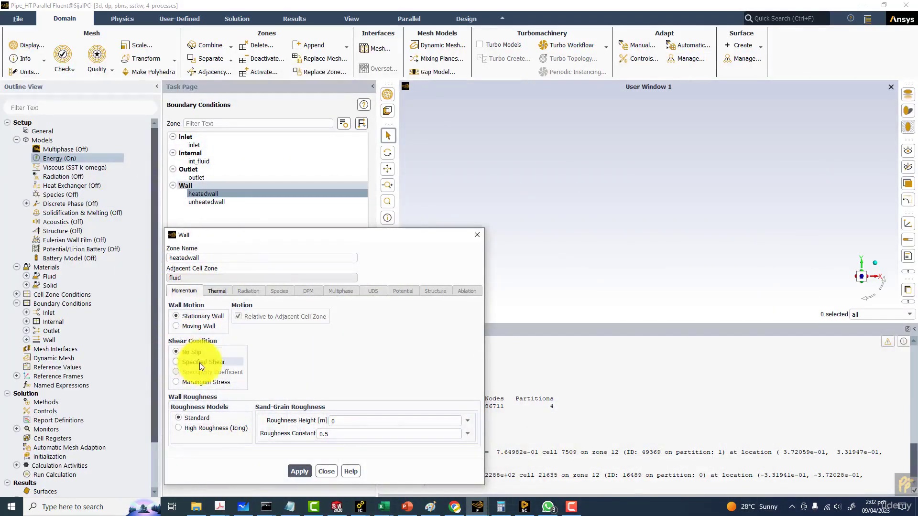
pyautogui.moveTo(254, 241); pyautogui.dragTo(391, 162)
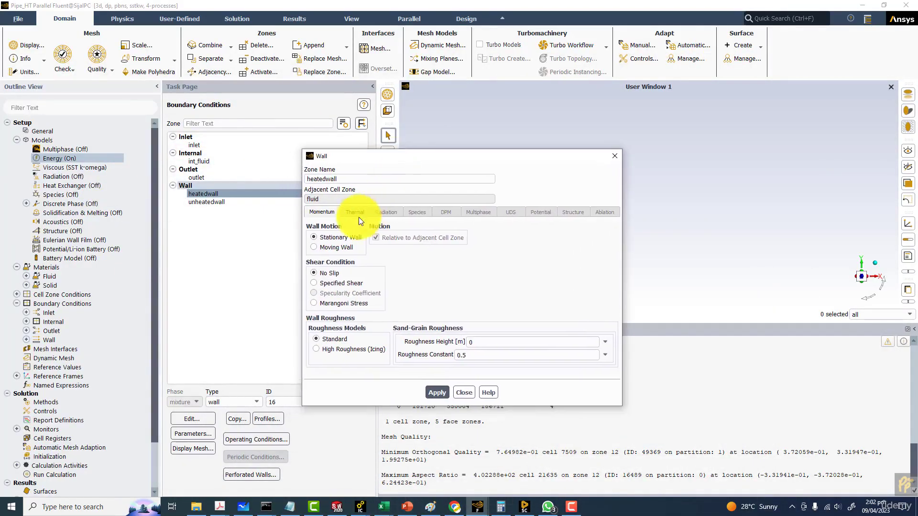
pyautogui.click(356, 213)
pyautogui.click(492, 237)
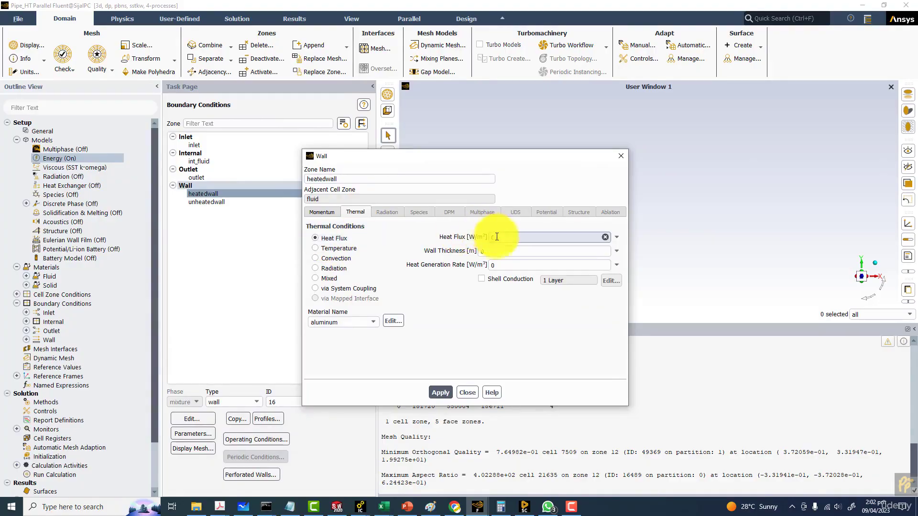
pyautogui.press('BackSpace')
pyautogui.write('50')
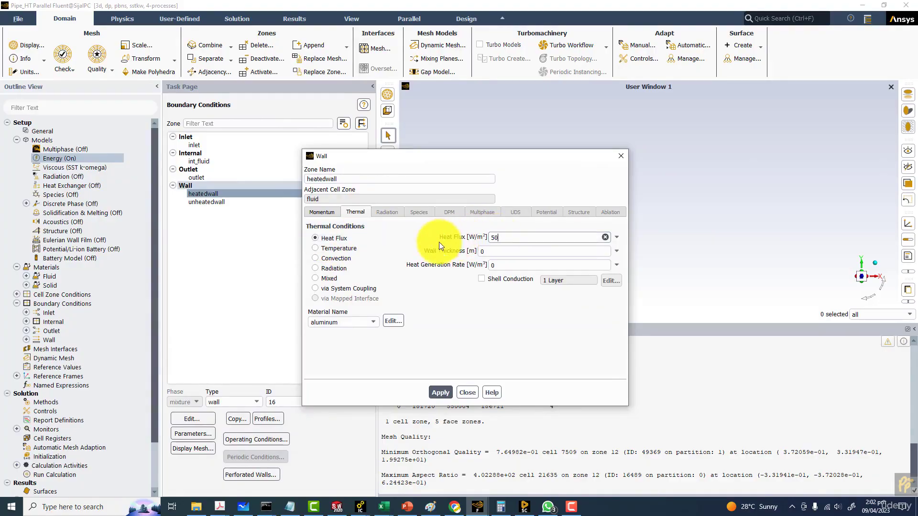
pyautogui.click(440, 391)
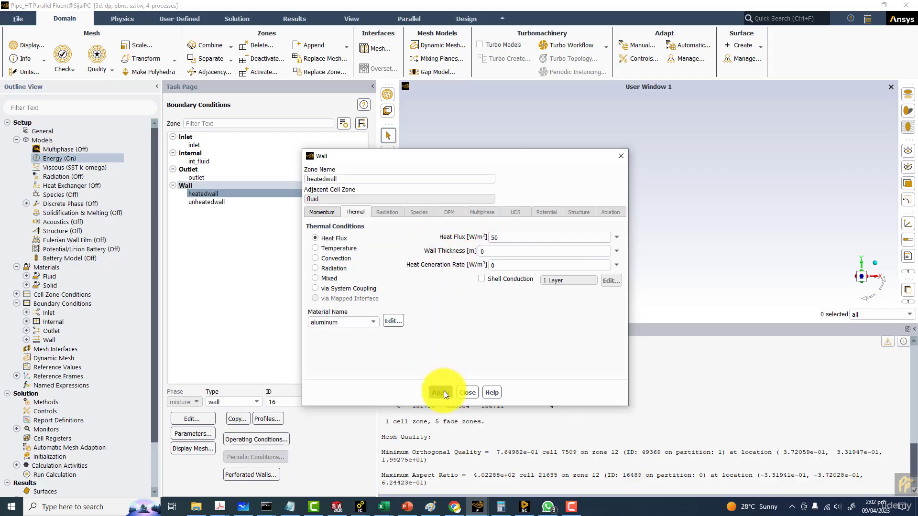
pyautogui.click(469, 392)
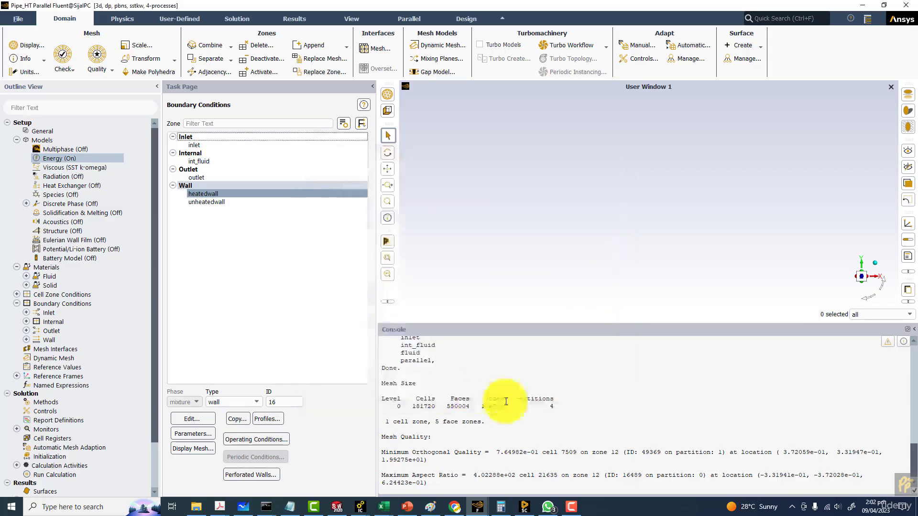
# Step: Set the spatial discretization of momentum, turbulent kinetic energy, specific dissipation rate and energy to First Order Upwind in the solution methods
pyautogui.click(42, 404)
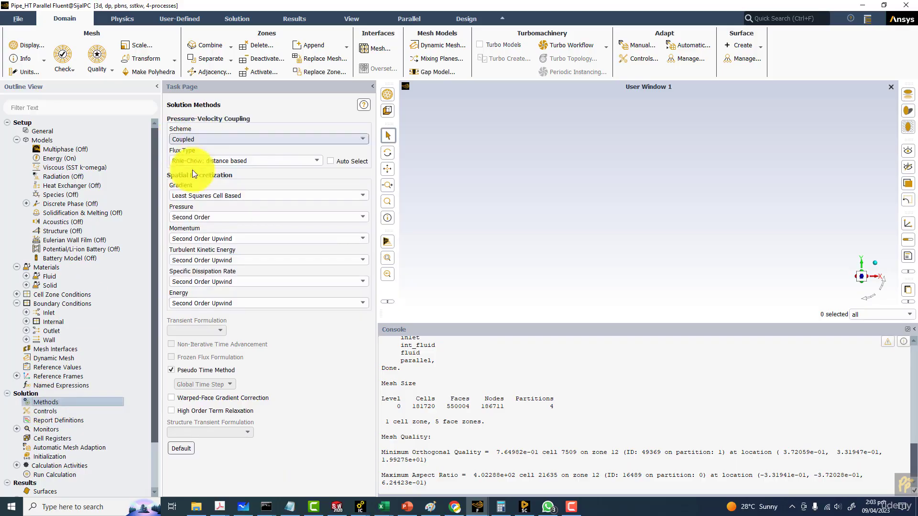
pyautogui.click(198, 238)
pyautogui.click(194, 246)
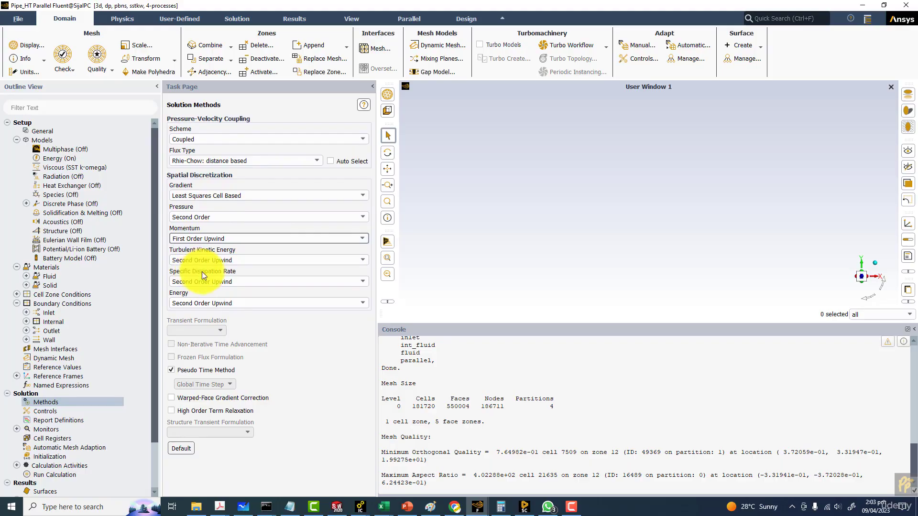
pyautogui.click(200, 263)
pyautogui.click(198, 271)
pyautogui.click(191, 282)
pyautogui.click(193, 292)
pyautogui.click(190, 304)
pyautogui.click(188, 313)
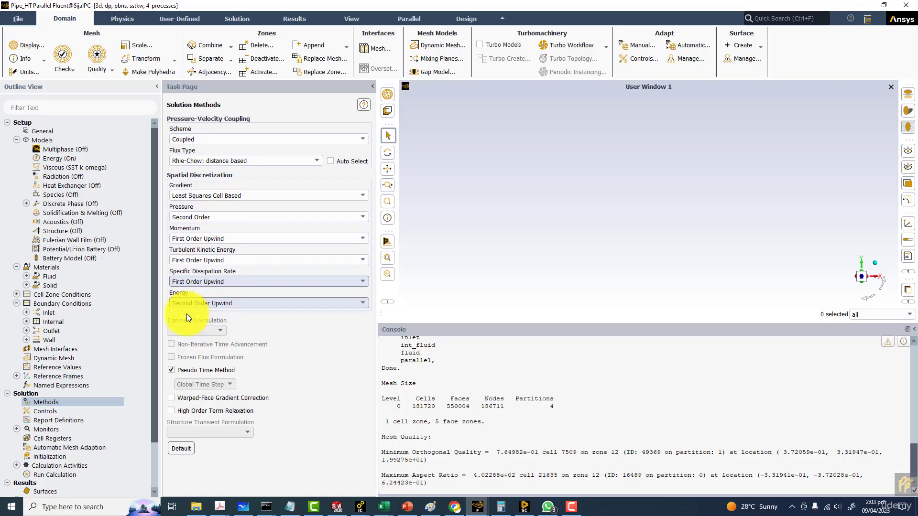
# Step: Exclude the Energy equation from the solved equations in the solution controls, keeping Flow and Turbulence selected
pyautogui.click(52, 410)
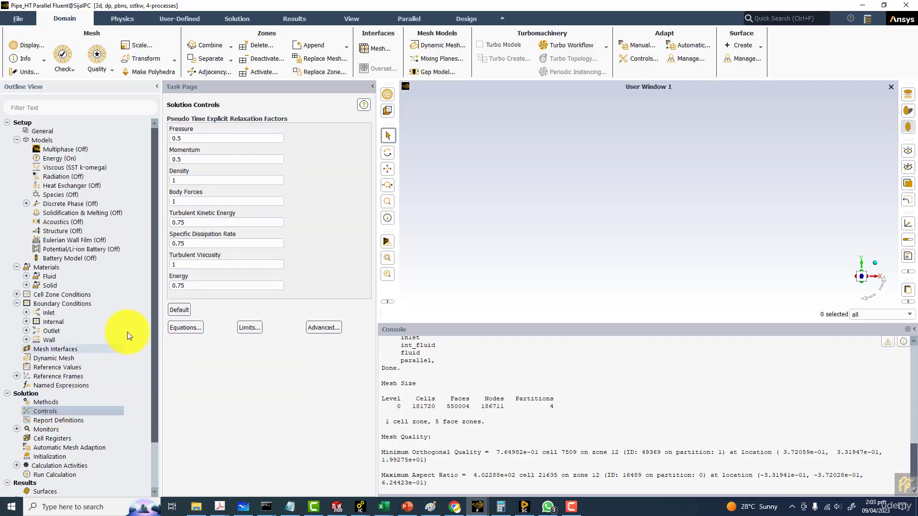
pyautogui.click(184, 329)
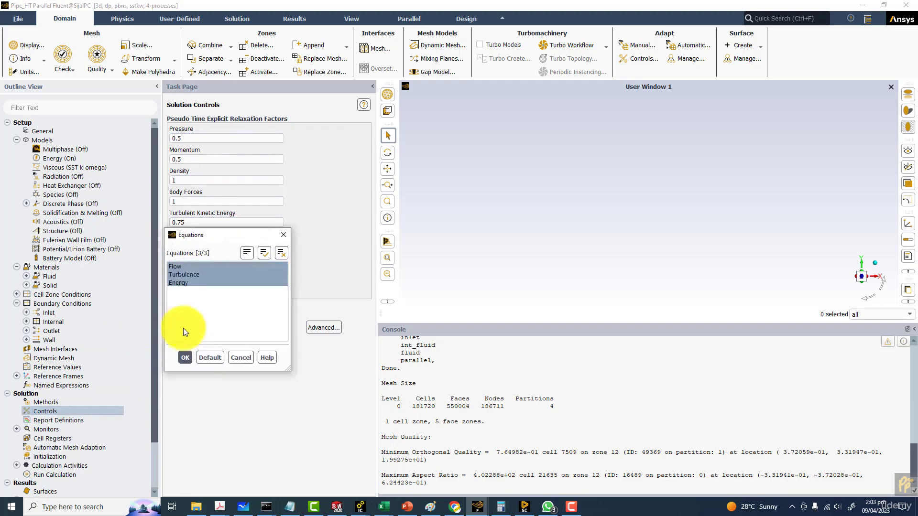
pyautogui.click(182, 284)
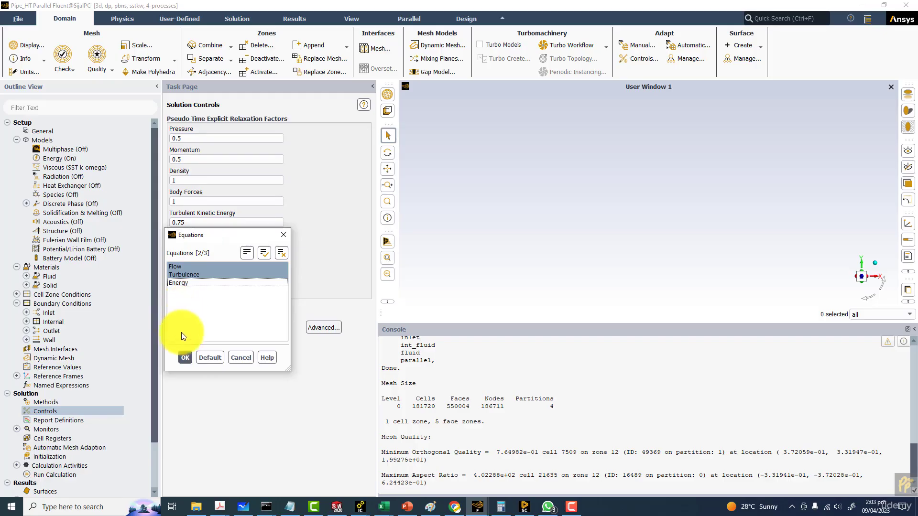
pyautogui.click(180, 266)
pyautogui.click(179, 264)
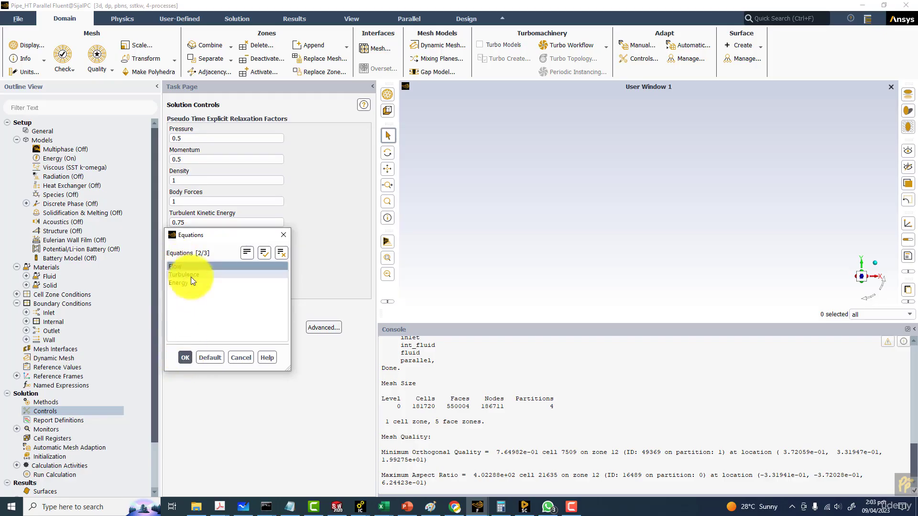
pyautogui.click(184, 357)
# Step: Set the continuity residual's absolute convergence criterion to 1e-12 in the residual monitors
pyautogui.doubleClick(45, 428)
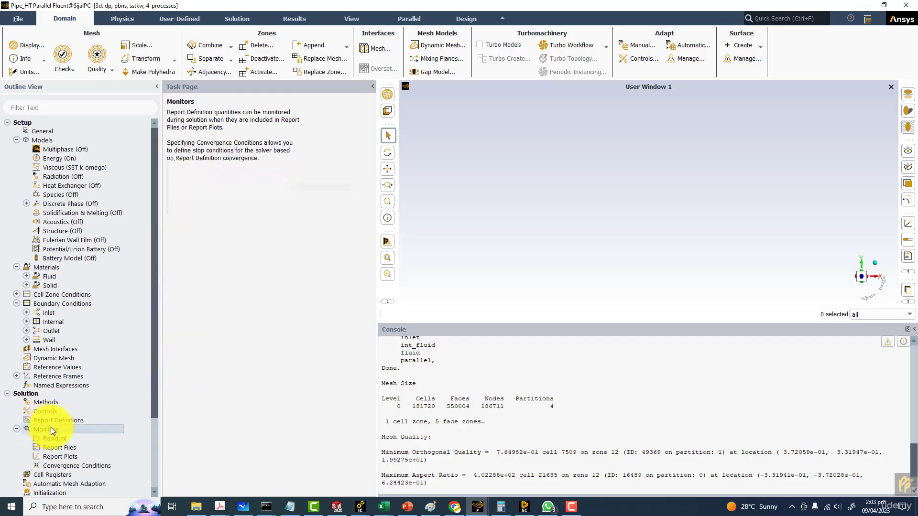
pyautogui.click(57, 437)
pyautogui.doubleClick(57, 437)
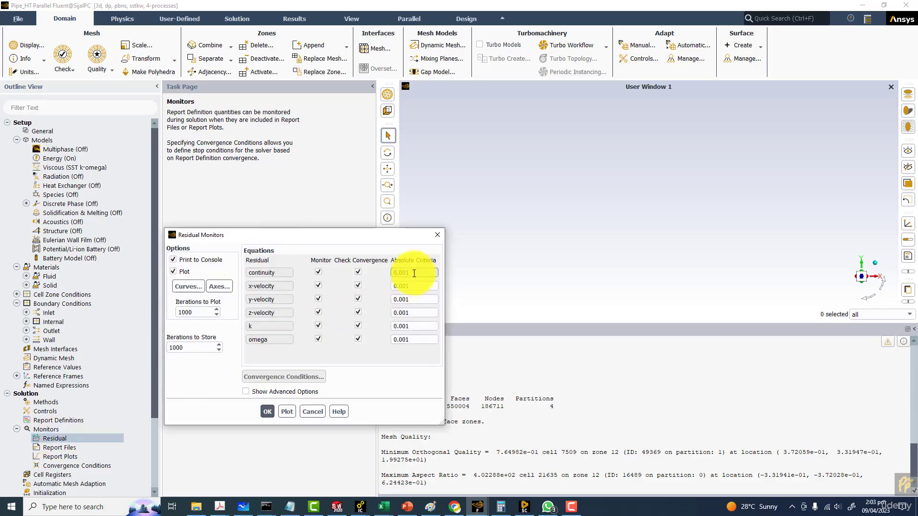
pyautogui.click(402, 272)
pyautogui.write('000000000')
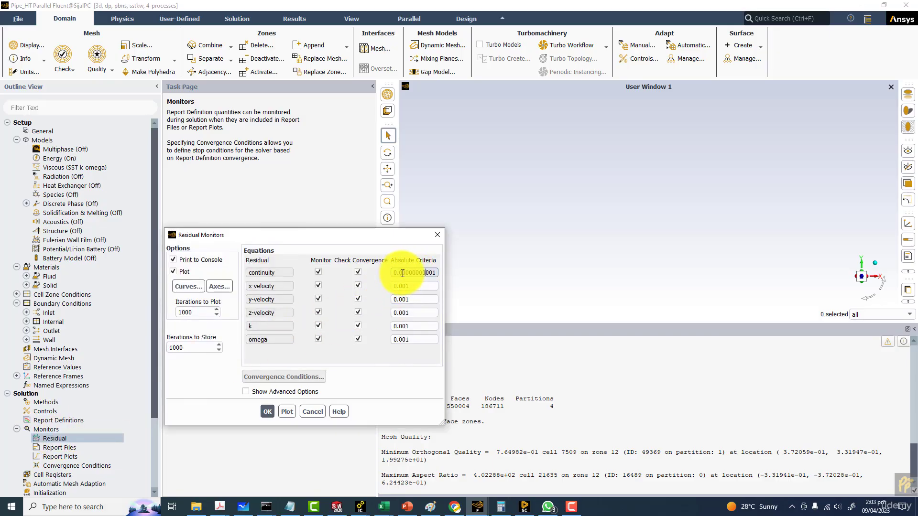
pyautogui.click(265, 411)
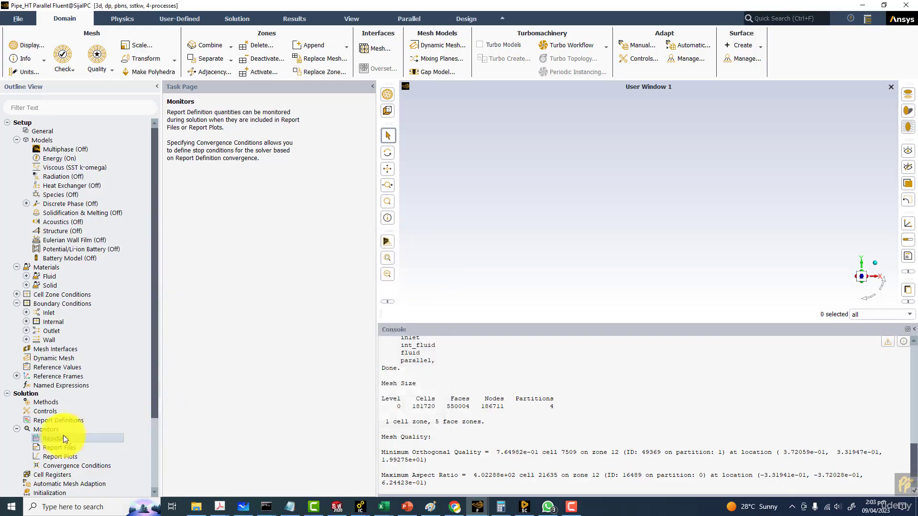
# Step: Reopen the residual monitors, set the continuity absolute criterion to 1e-20 and copy that value
pyautogui.doubleClick(56, 437)
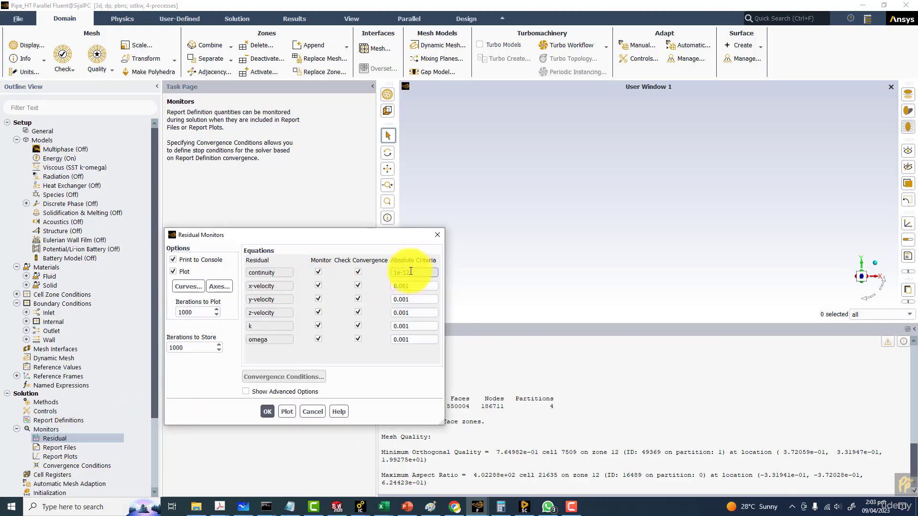
pyautogui.doubleClick(417, 273)
pyautogui.write('2')
pyautogui.moveTo(418, 272); pyautogui.dragTo(385, 286)
pyautogui.rightClick(408, 278)
pyautogui.click(423, 318)
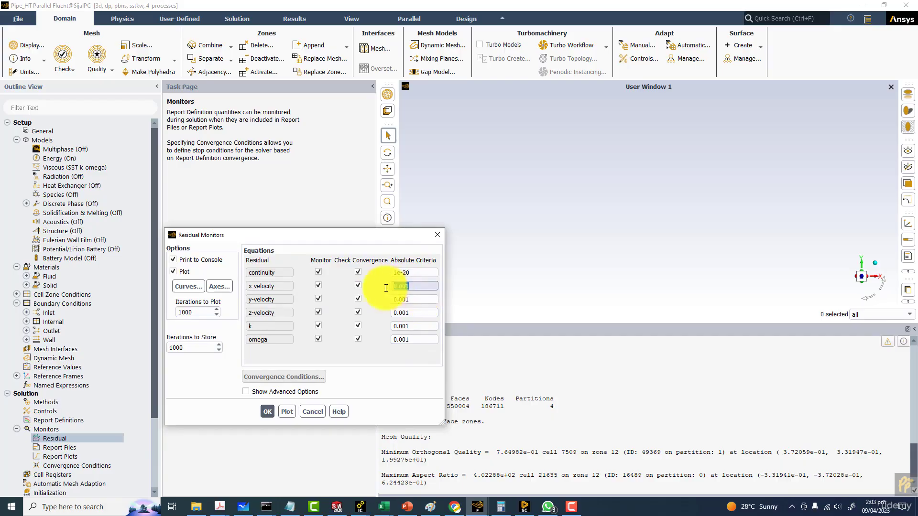
# Step: Paste 1e-20 as the absolute criterion for x-velocity, y-velocity, z-velocity, k and omega, and confirm the residual monitors
pyautogui.rightClick(408, 289)
pyautogui.click(423, 343)
pyautogui.moveTo(420, 300); pyautogui.dragTo(388, 313)
pyautogui.rightClick(399, 301)
pyautogui.click(411, 351)
pyautogui.rightClick(407, 315)
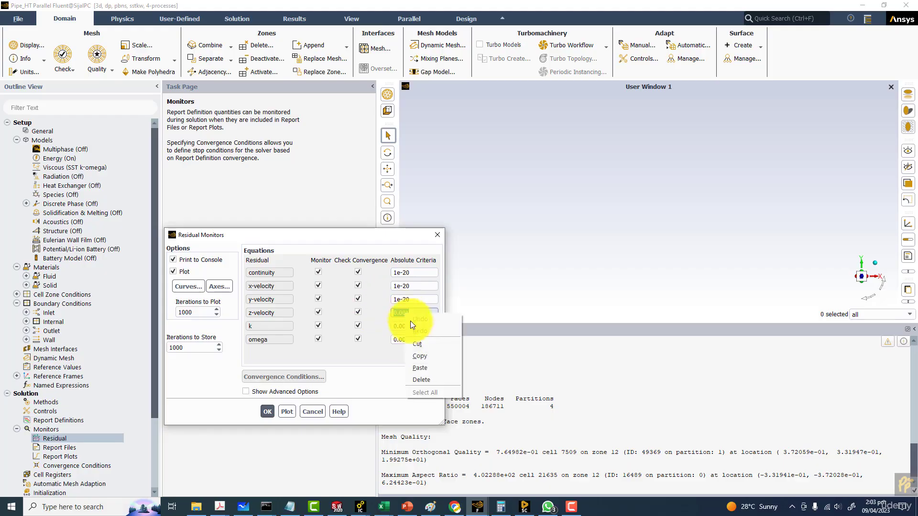
pyautogui.click(422, 367)
pyautogui.moveTo(416, 326); pyautogui.dragTo(391, 326)
pyautogui.rightClick(402, 328)
pyautogui.click(418, 382)
pyautogui.moveTo(416, 337); pyautogui.dragTo(384, 343)
pyautogui.rightClick(397, 340)
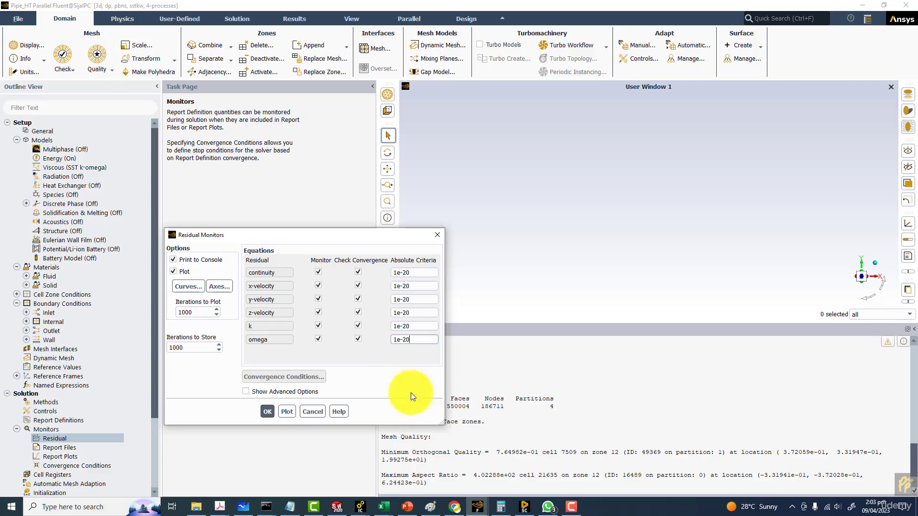
pyautogui.click(411, 391)
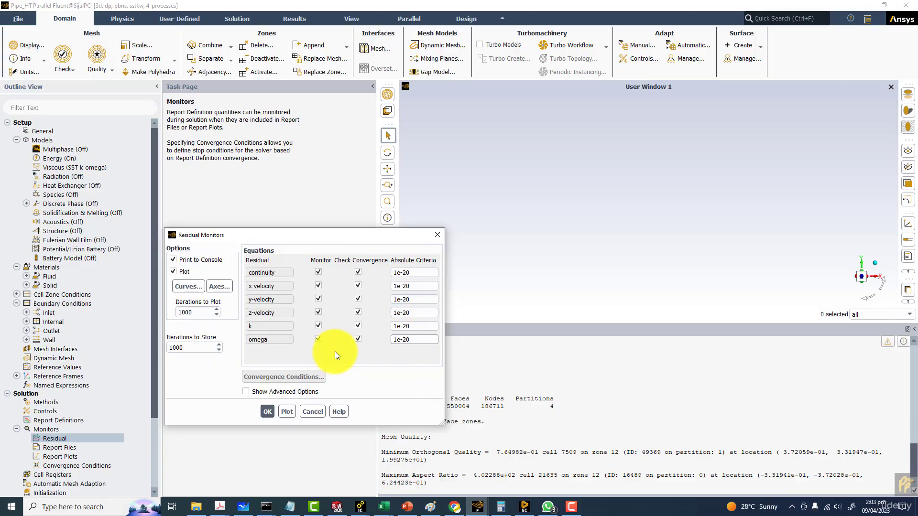
pyautogui.click(267, 413)
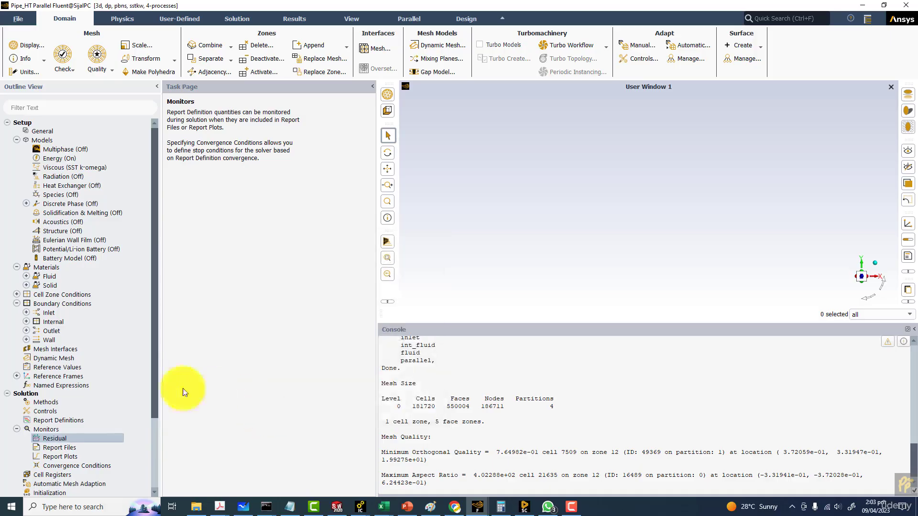
# Step: Initialize the solution with Standard Initialization, computing the initial values from the inlet
pyautogui.scroll(-1, 71, 422)
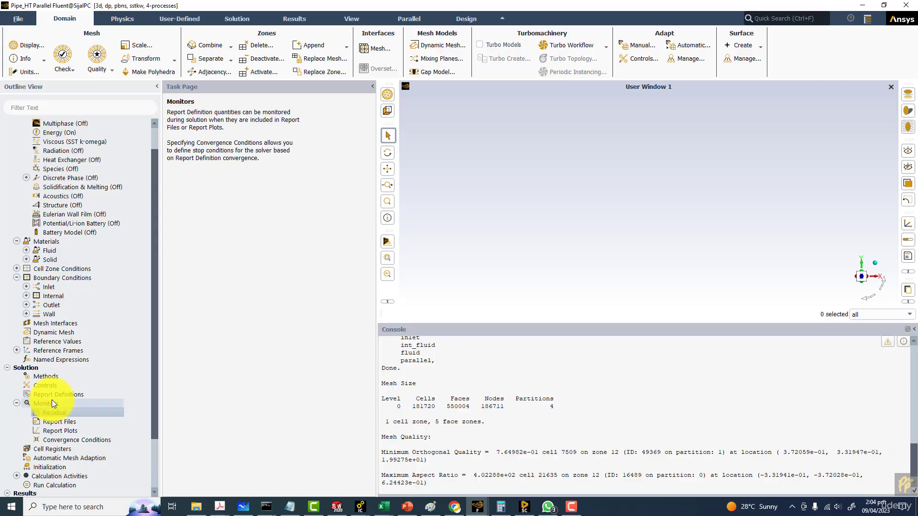
pyautogui.scroll(-3, 53, 402)
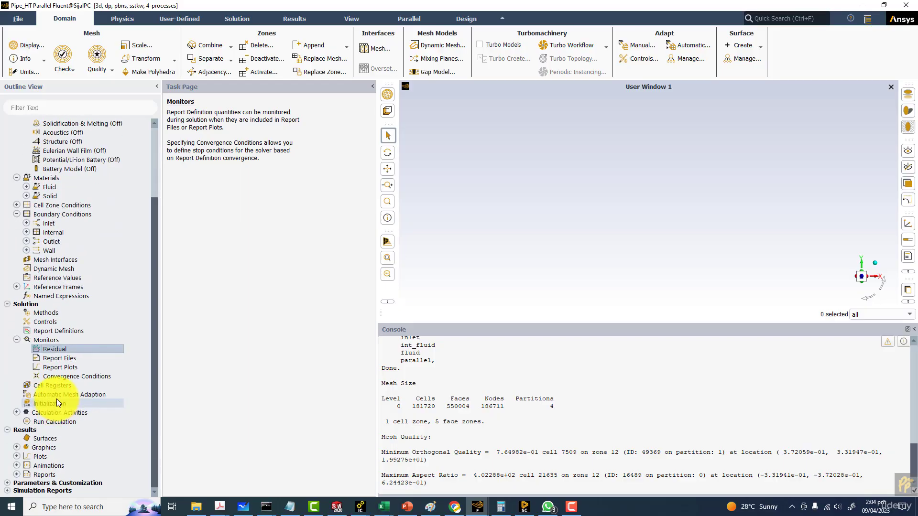
pyautogui.click(56, 405)
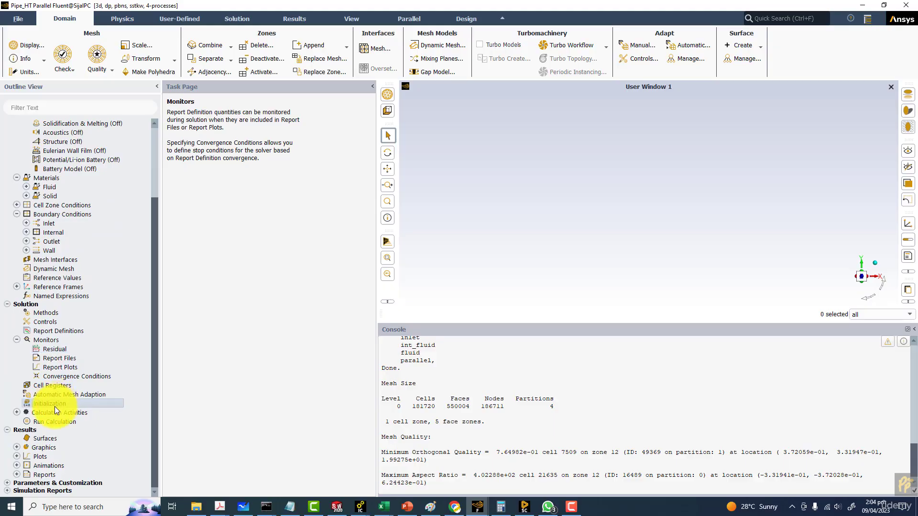
pyautogui.click(196, 141)
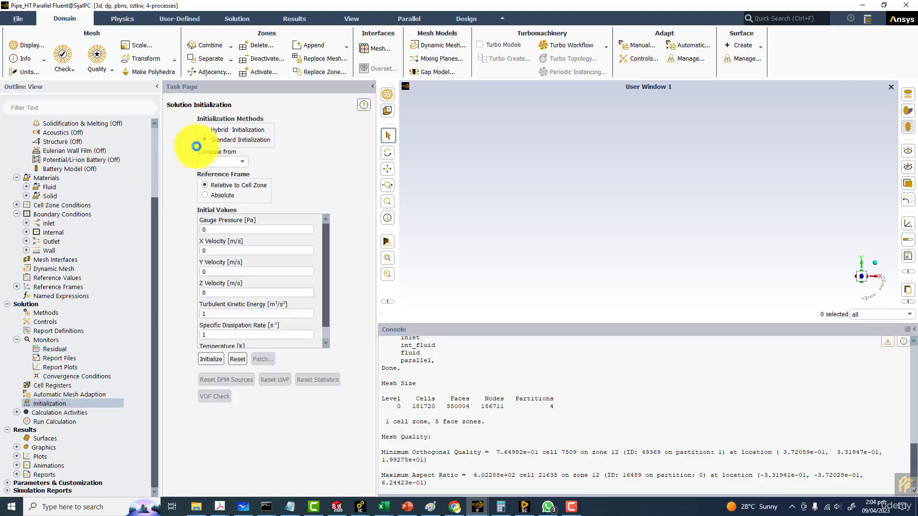
pyautogui.click(242, 162)
pyautogui.click(212, 176)
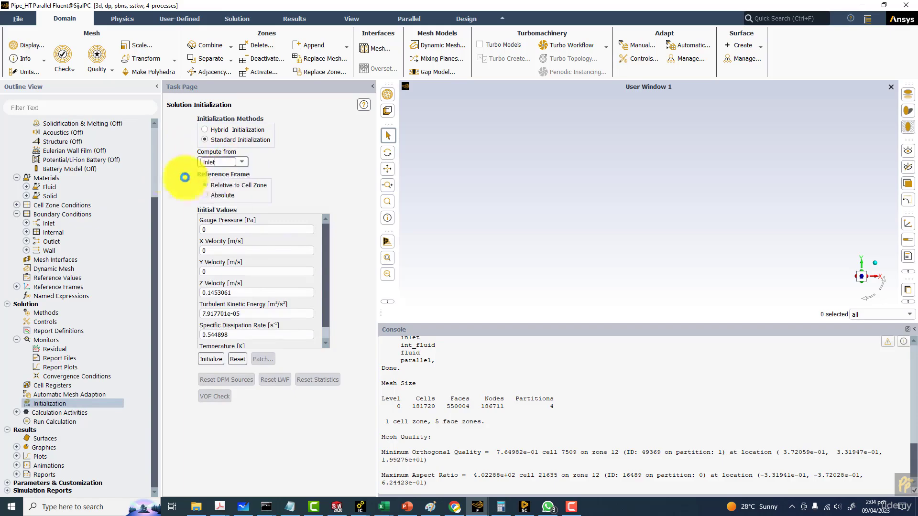
pyautogui.click(210, 359)
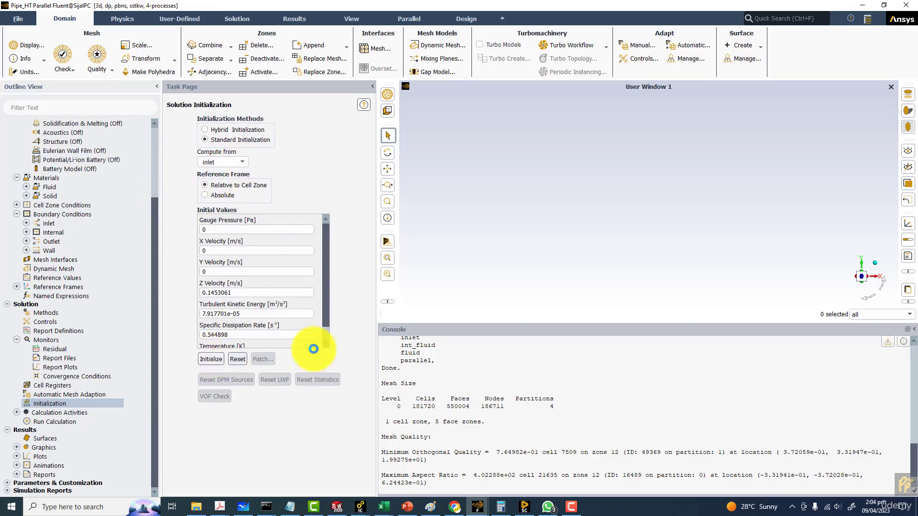
# Step: Set the number of iterations to 10000, start the calculation and stop it early
pyautogui.click(59, 421)
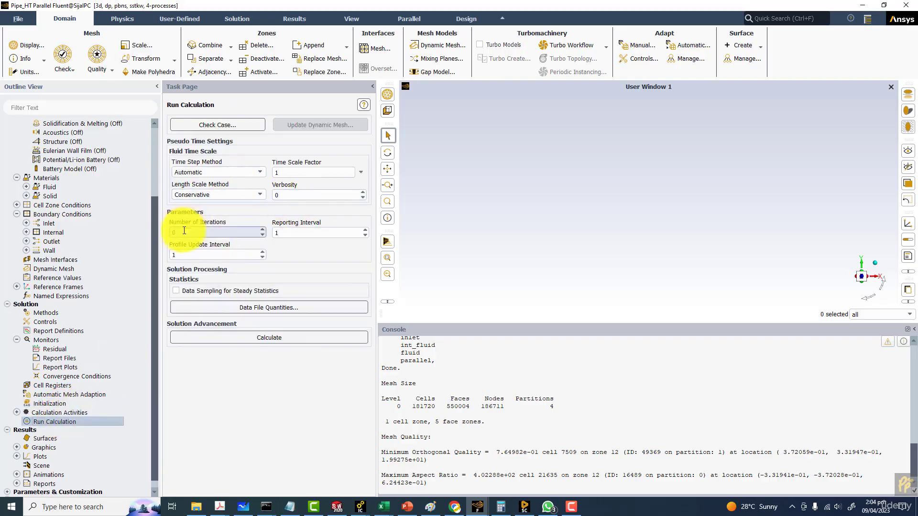
pyautogui.moveTo(182, 232); pyautogui.dragTo(139, 235)
pyautogui.write('10000')
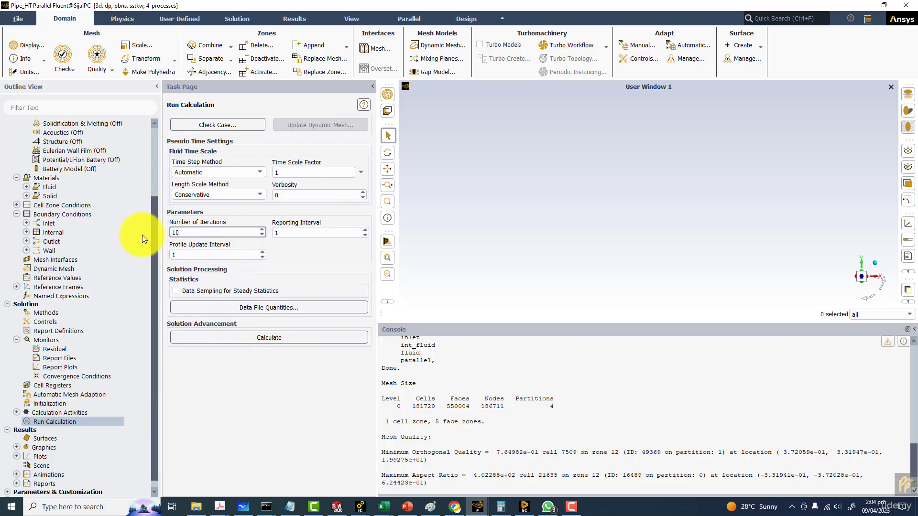
pyautogui.click(210, 337)
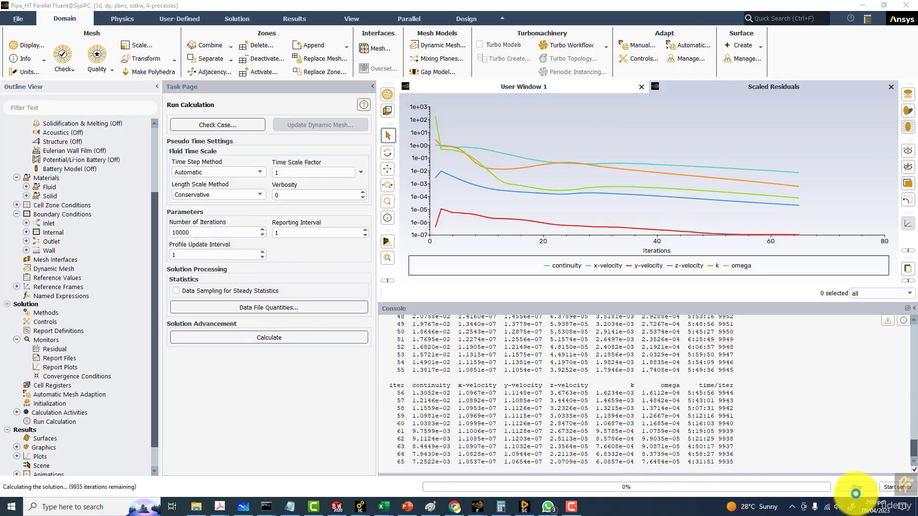
pyautogui.click(856, 489)
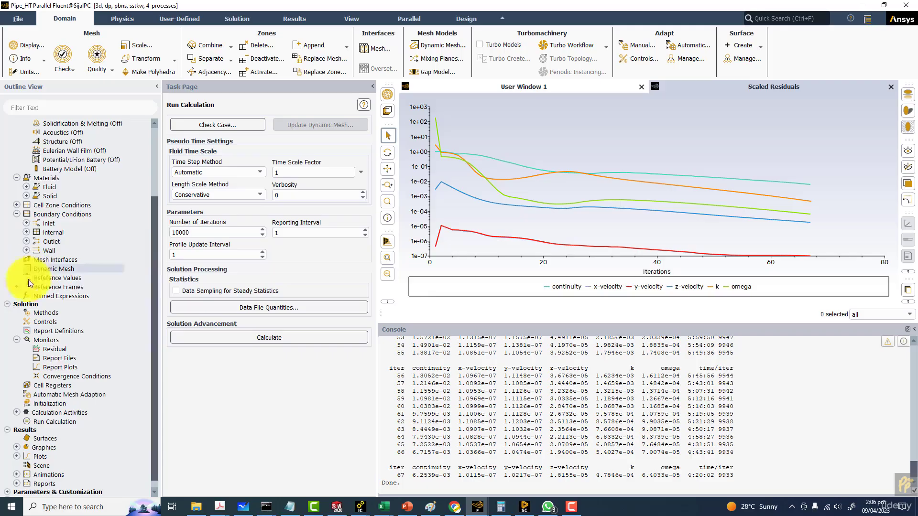
# Step: Set the spatial discretization of momentum, turbulent kinetic energy, specific dissipation rate and energy to Second Order Upwind
pyautogui.click(47, 311)
pyautogui.click(196, 237)
pyautogui.click(190, 257)
pyautogui.click(197, 260)
pyautogui.click(194, 278)
pyautogui.click(194, 282)
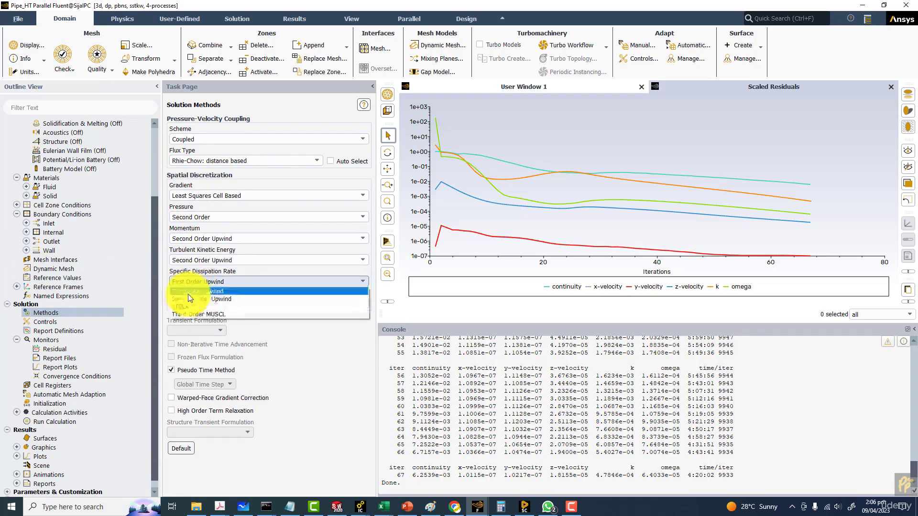
pyautogui.click(194, 299)
pyautogui.click(198, 304)
pyautogui.click(192, 318)
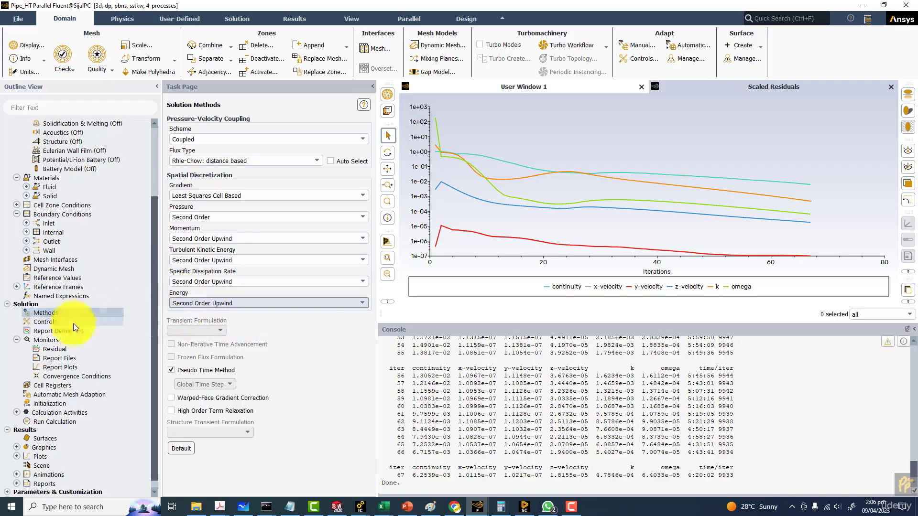
# Step: Add the Energy equation to Flow and Turbulence in the solved equations under the solution controls
pyautogui.click(50, 322)
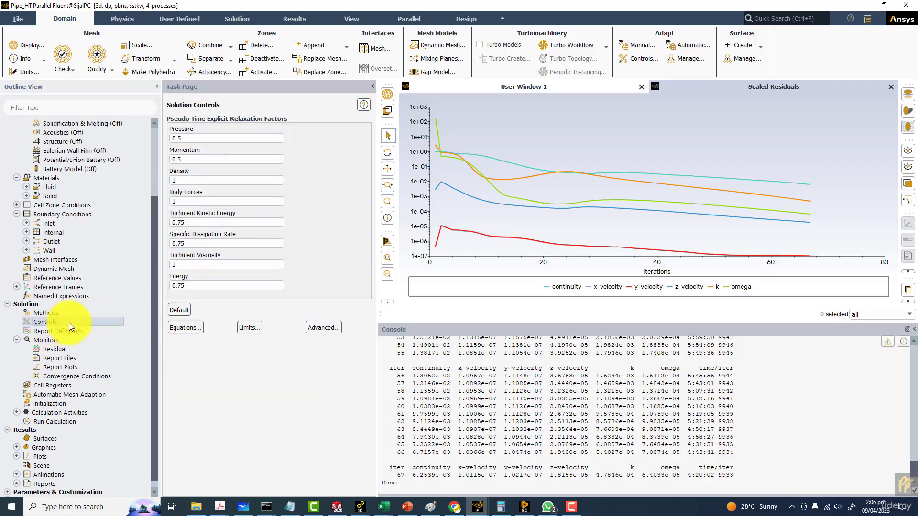
pyautogui.click(187, 329)
pyautogui.click(173, 283)
pyautogui.click(175, 283)
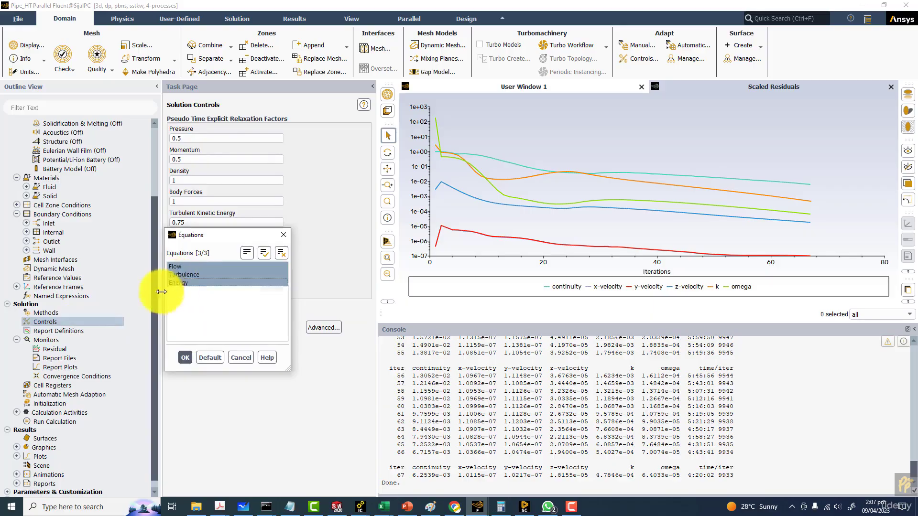
pyautogui.click(184, 357)
# Step: Continue the calculation for a few iterations, stop it and set the fluid time scale factor to 10
pyautogui.click(59, 422)
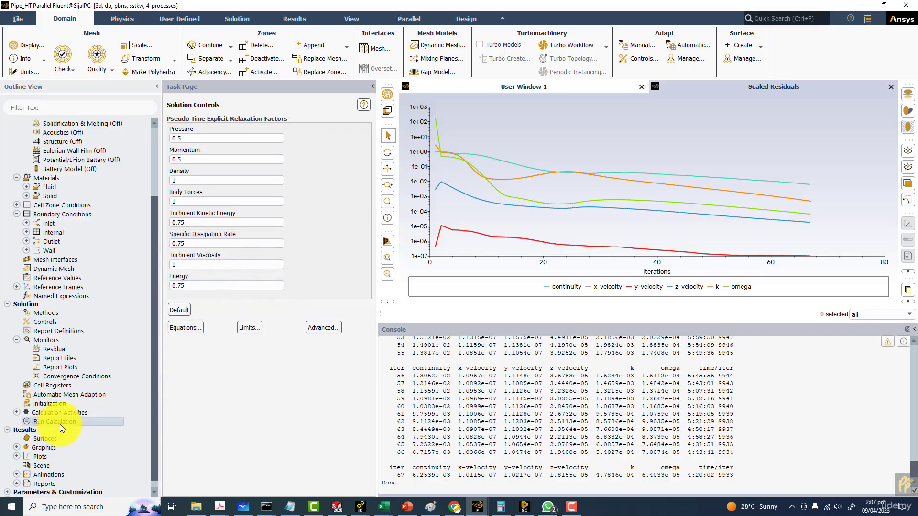
pyautogui.click(211, 339)
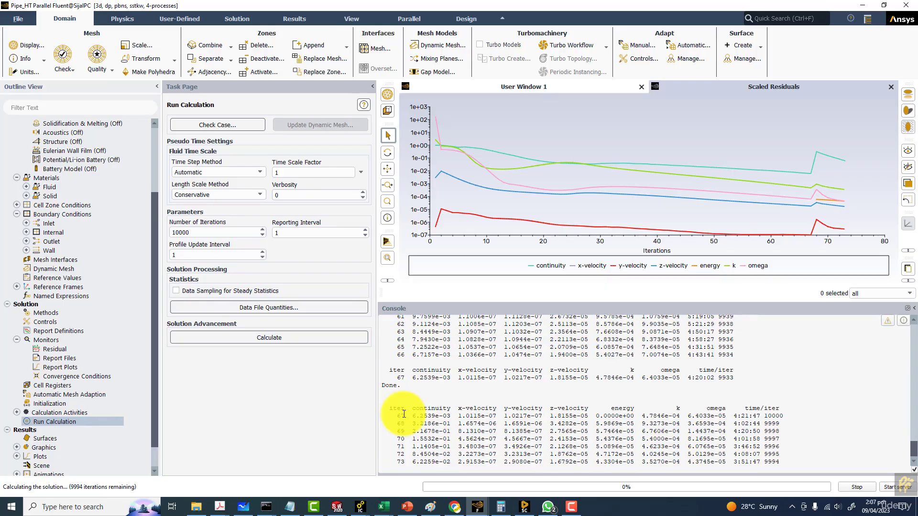
pyautogui.click(856, 486)
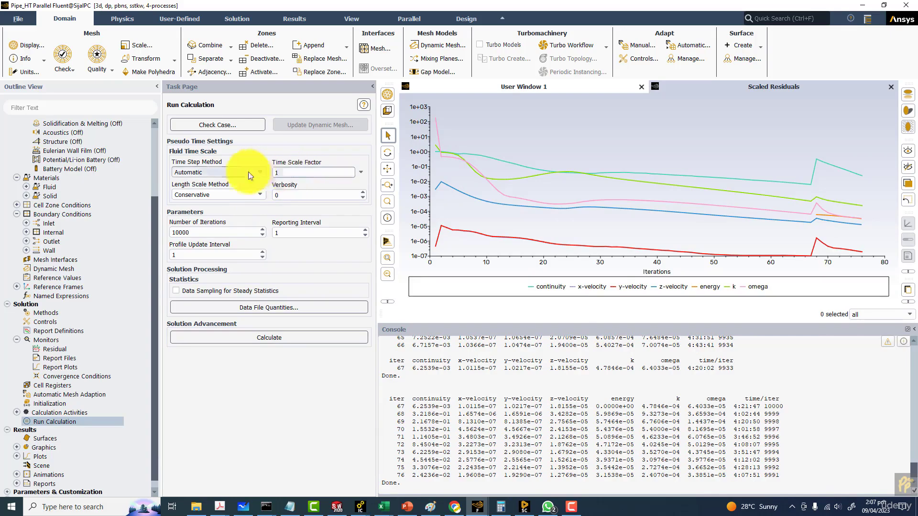
pyautogui.write('0')
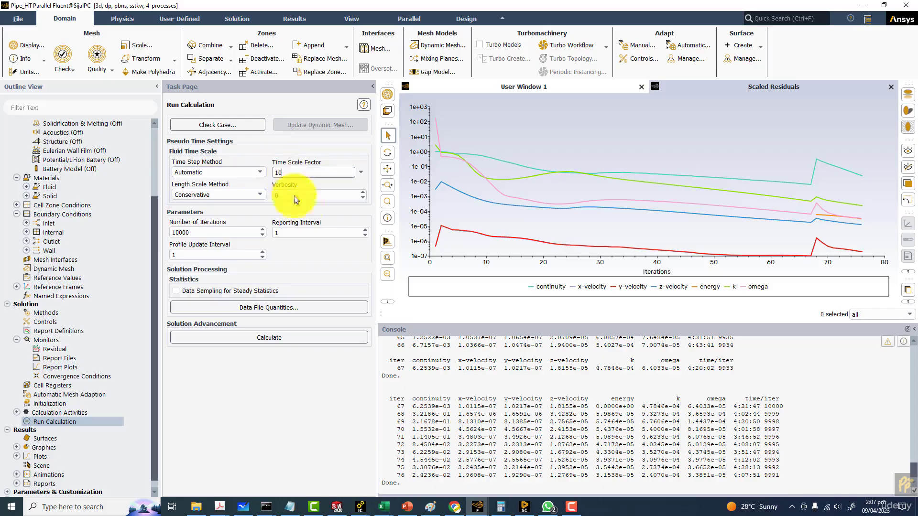
# Step: Start a new contour plot named contour-1 and choose the Turbulence category for it
pyautogui.click(296, 18)
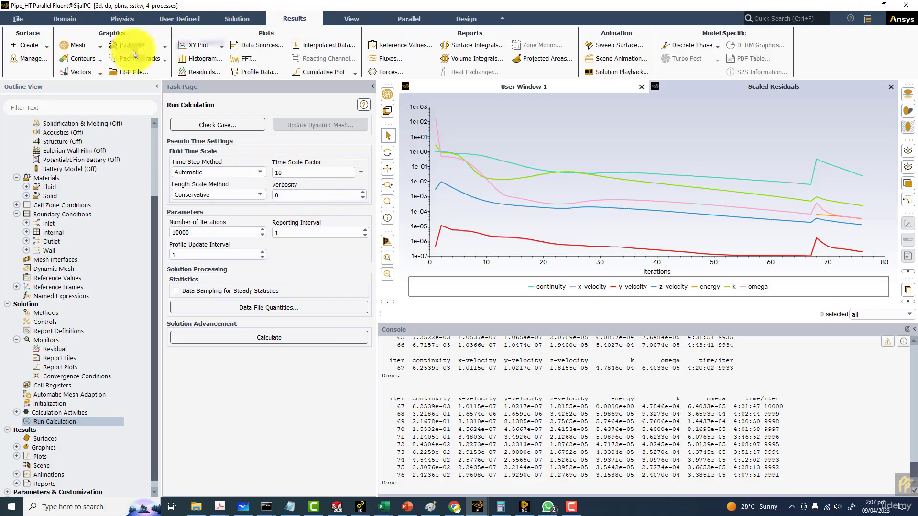
pyautogui.click(77, 71)
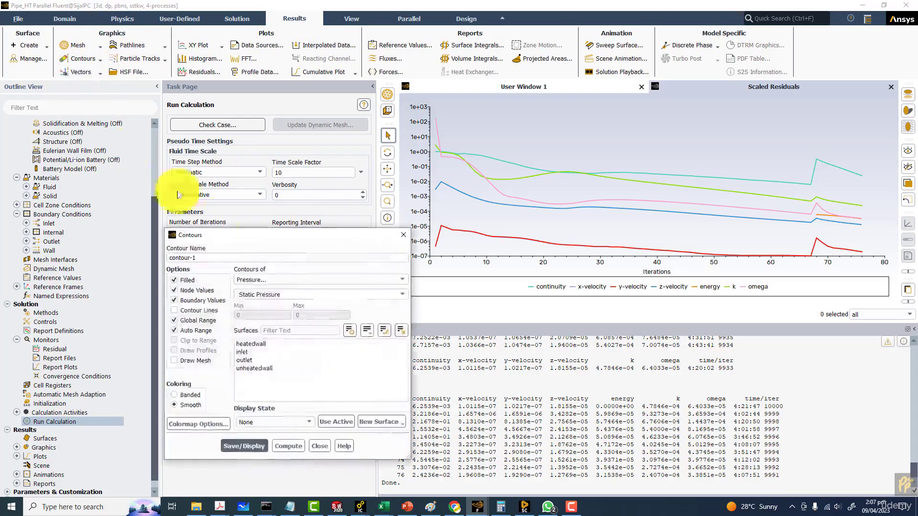
pyautogui.click(272, 280)
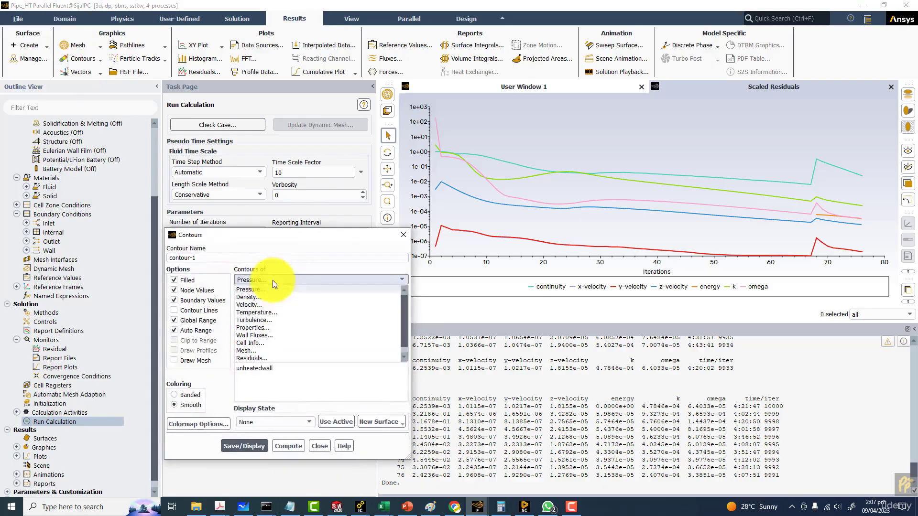
pyautogui.click(262, 319)
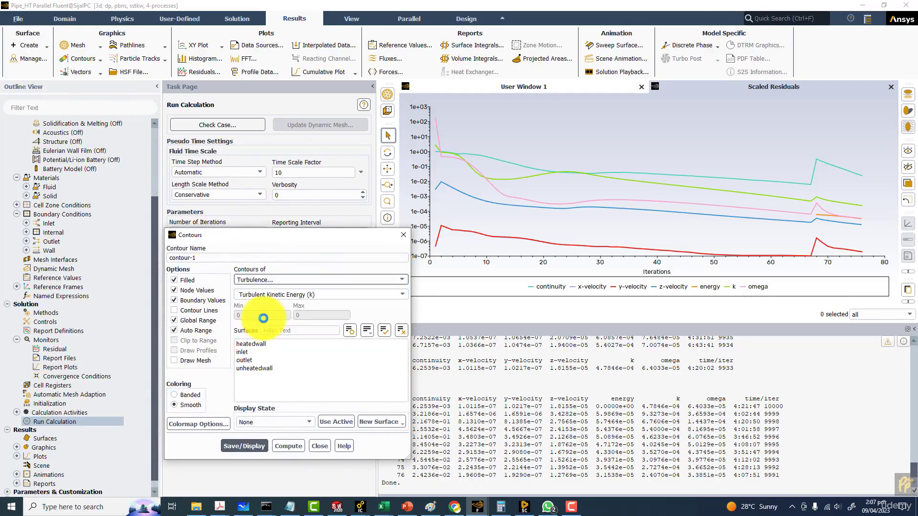
pyautogui.click(402, 294)
# Step: Switch to the Y+Calculator workbook in Excel, check the first cell height calculation and return to Fluent
pyautogui.click(382, 506)
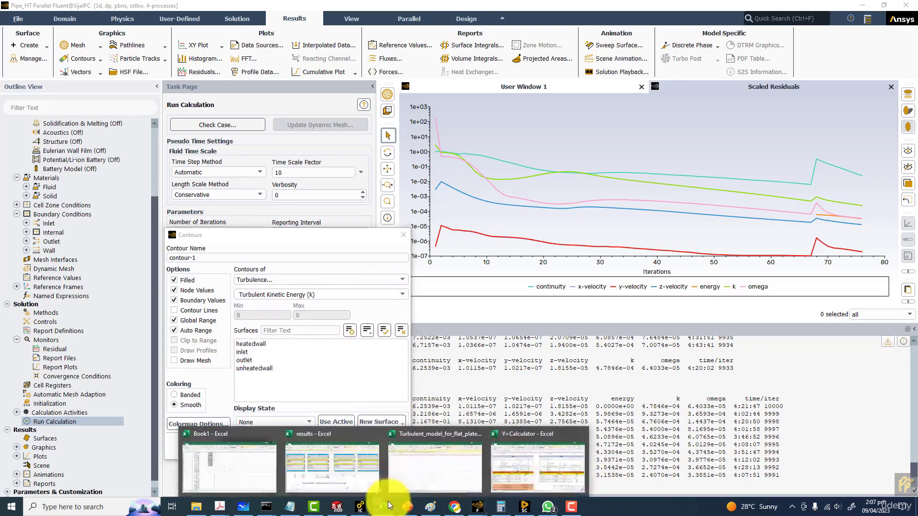
pyautogui.click(529, 460)
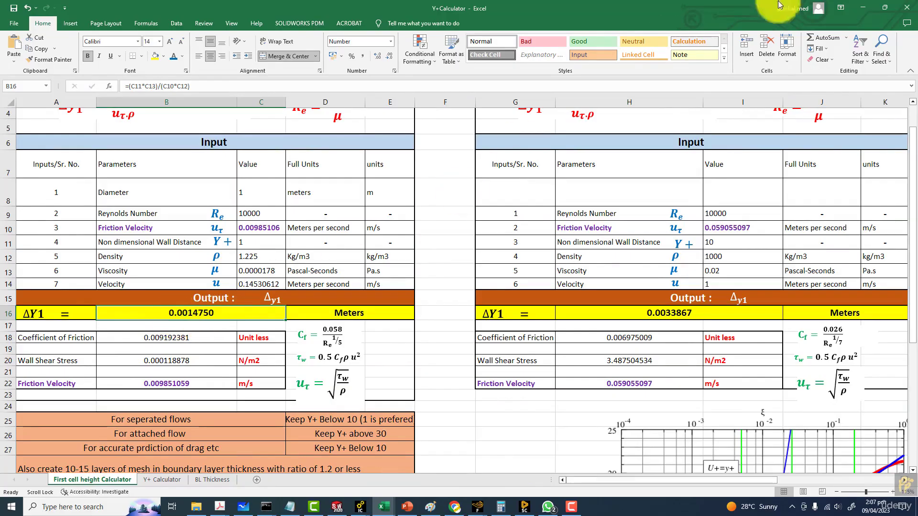
pyautogui.click(863, 7)
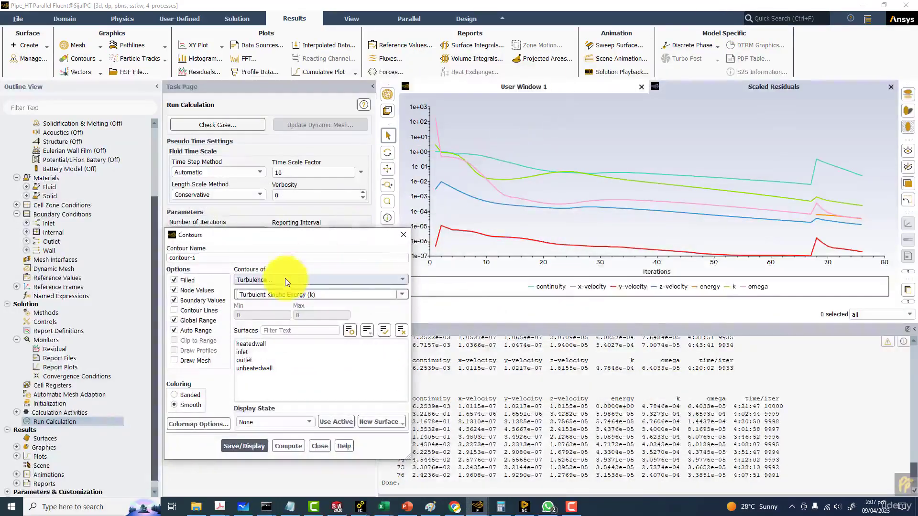
# Step: Display contour-1 as Wall Yplus on heatedwall and unheatedwall, and inspect the pipe from its open end
pyautogui.click(402, 294)
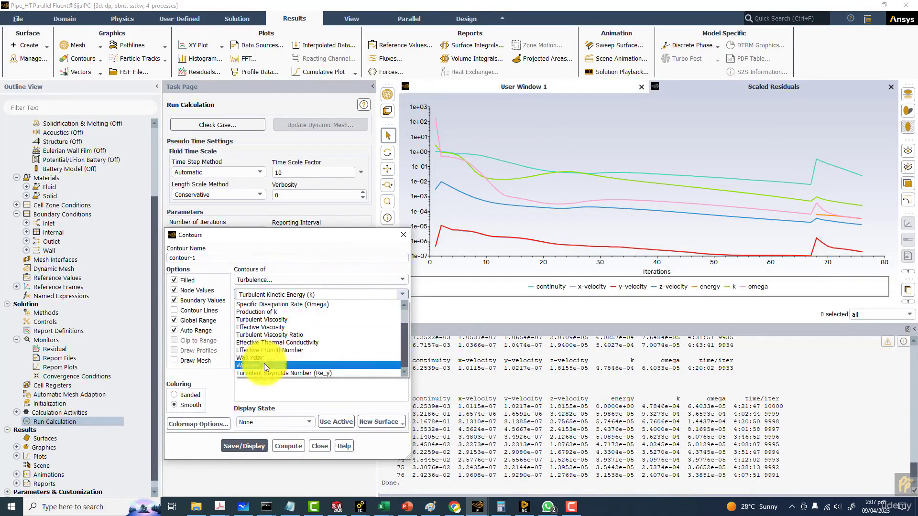
pyautogui.click(264, 365)
pyautogui.click(265, 344)
pyautogui.click(260, 368)
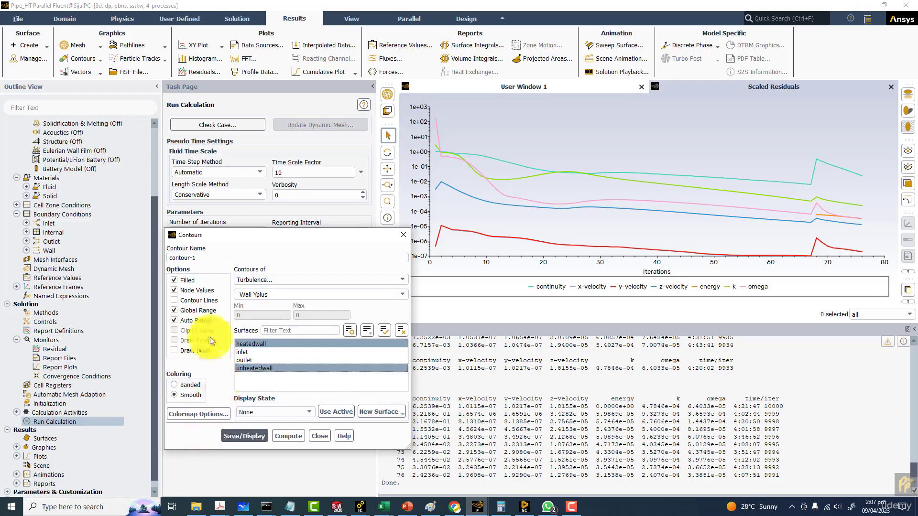
pyautogui.click(246, 436)
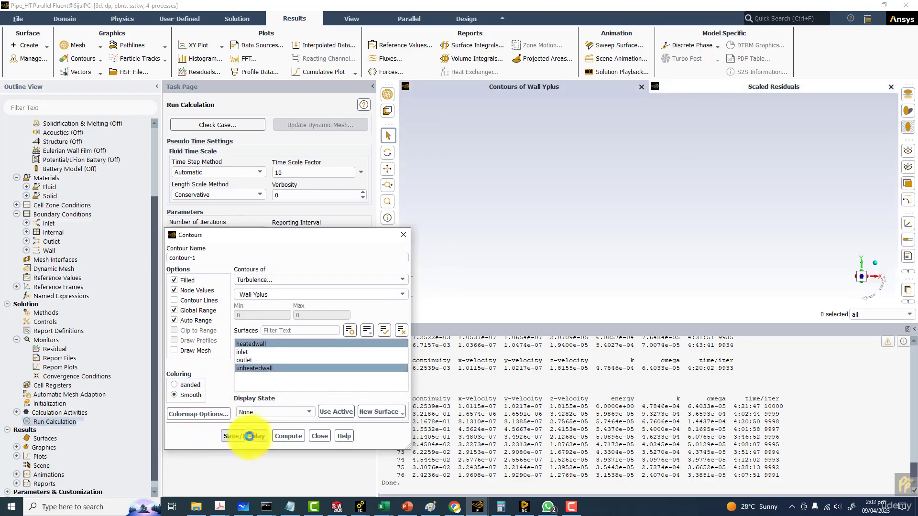
pyautogui.moveTo(608, 182); pyautogui.dragTo(534, 168)
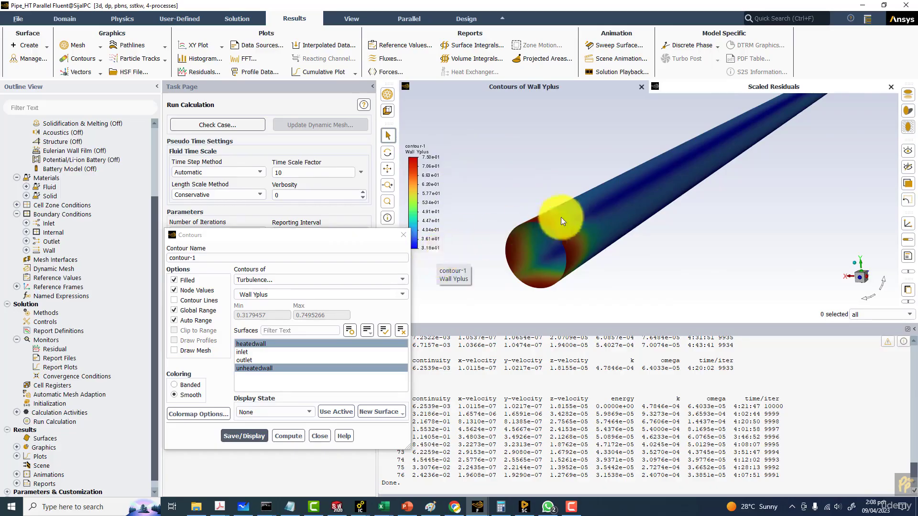
pyautogui.click(402, 237)
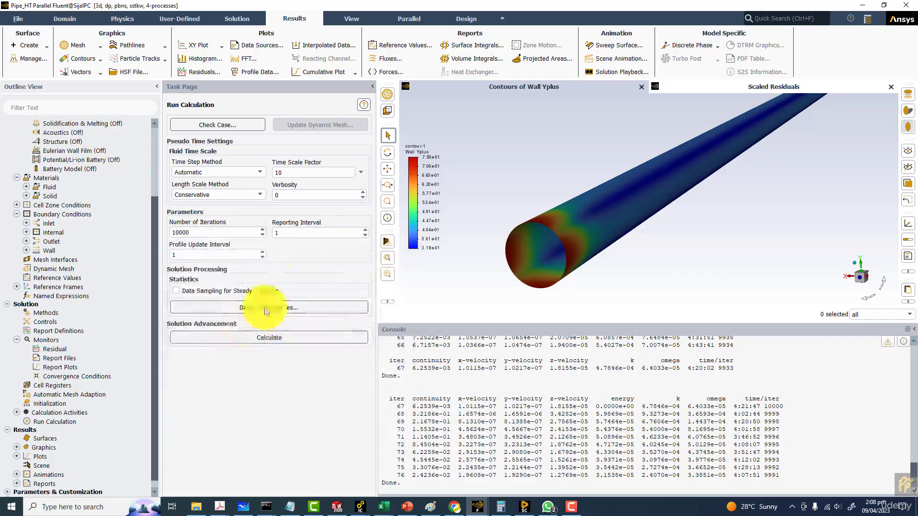
# Step: Resume the calculation, watch the scaled residuals until they level off and stop the solver
pyautogui.click(206, 338)
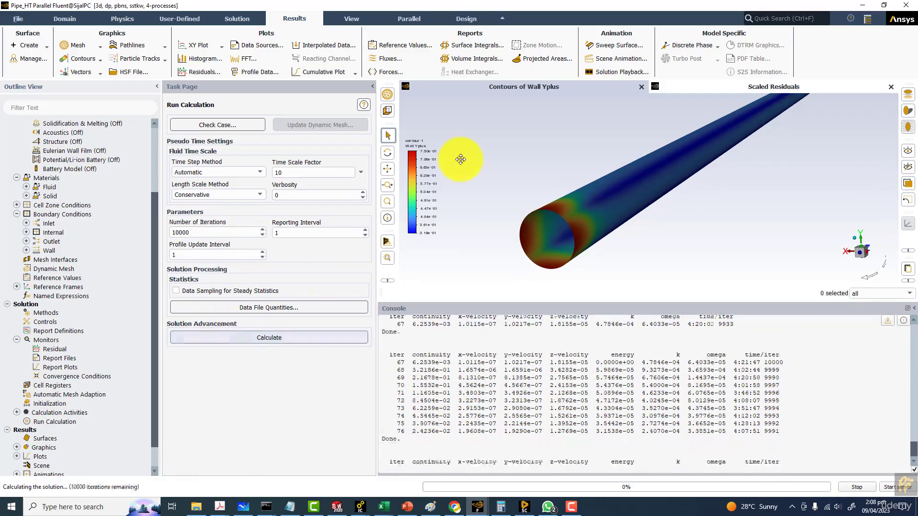
pyautogui.click(690, 89)
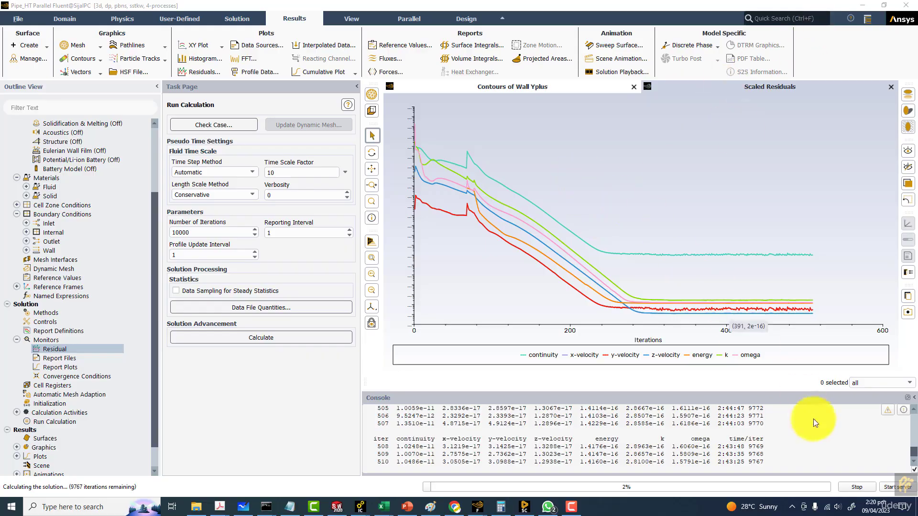
pyautogui.click(857, 486)
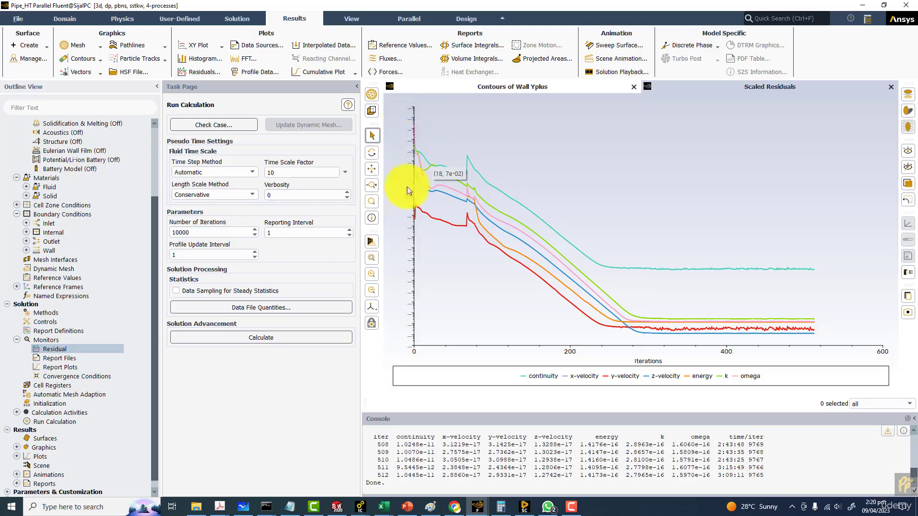
# Step: Apply the curve settings and auto-ranged axes to the residual plot, and examine the residual levels against the rescaled axes
pyautogui.doubleClick(62, 351)
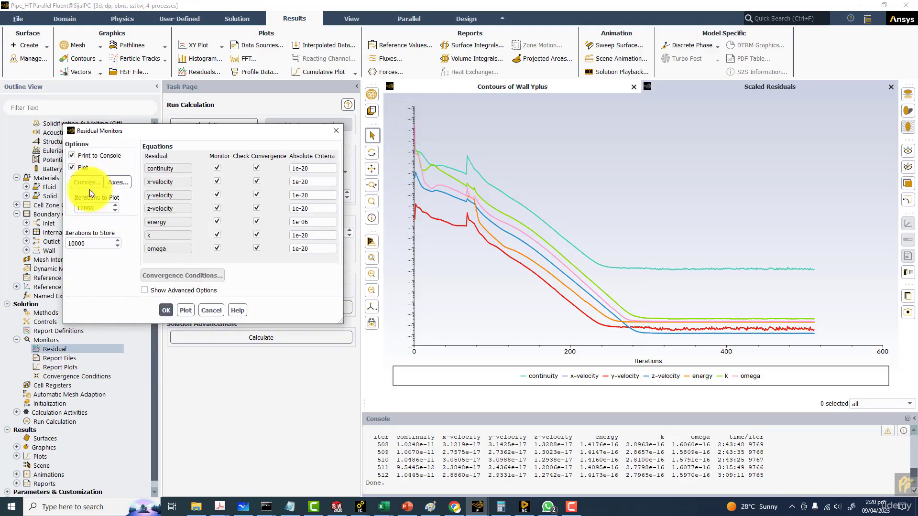
pyautogui.click(91, 189)
pyautogui.click(244, 333)
pyautogui.click(266, 333)
pyautogui.click(127, 181)
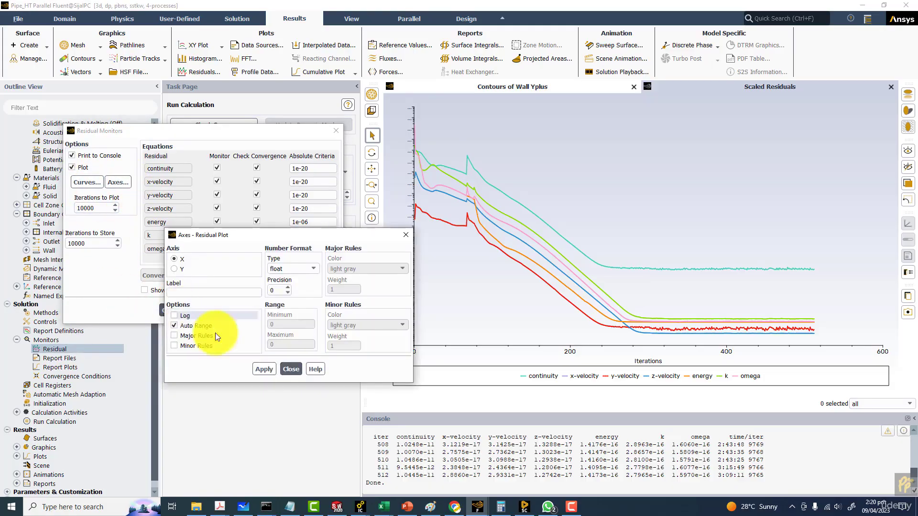
pyautogui.click(260, 368)
pyautogui.click(291, 369)
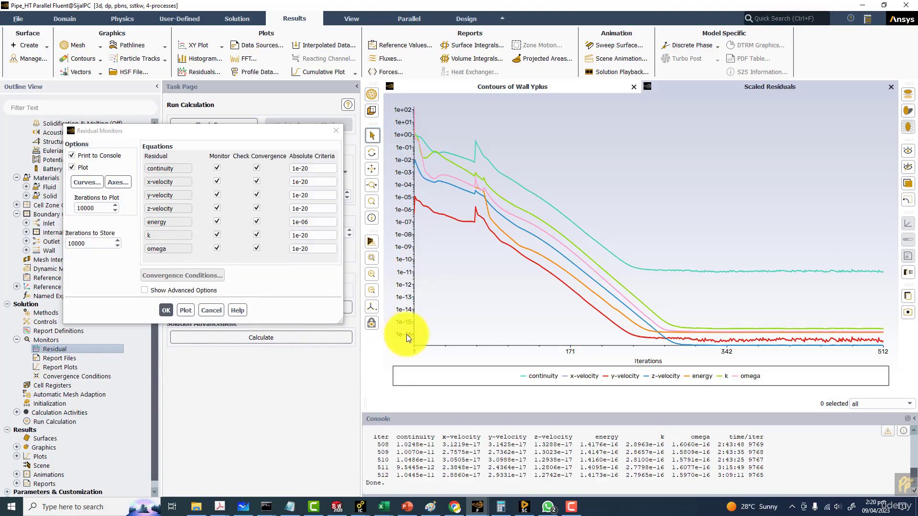
pyautogui.click(336, 131)
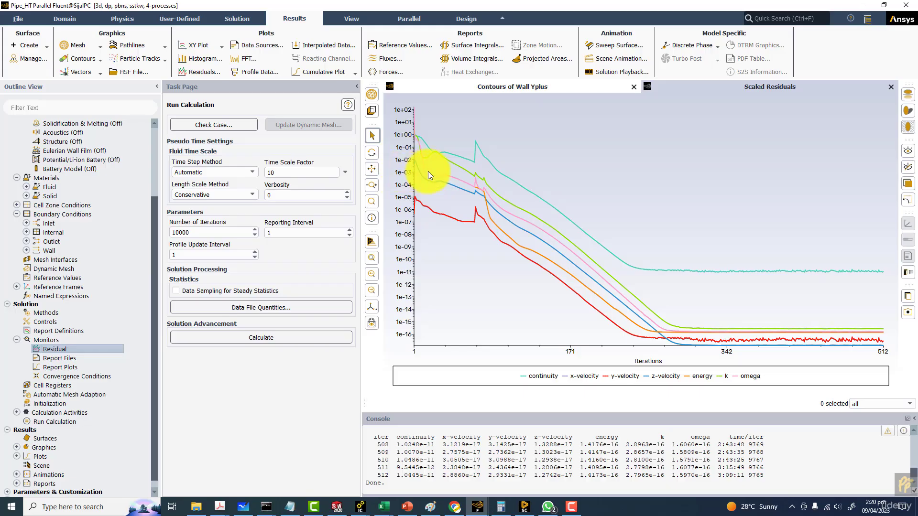
pyautogui.moveTo(440, 177)
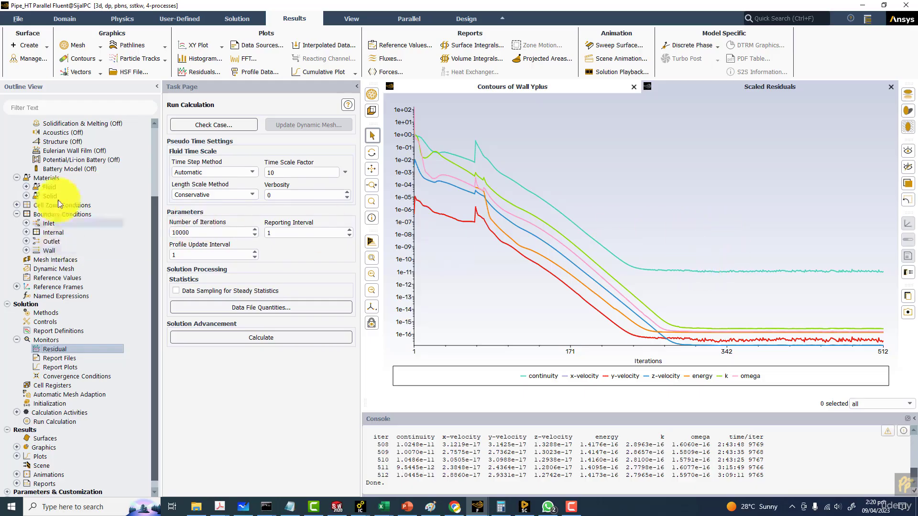
# Step: Write the case and data files to E:\ as Pipe_HT.cas.h5
pyautogui.click(19, 21)
pyautogui.moveTo(29, 41)
pyautogui.click(101, 67)
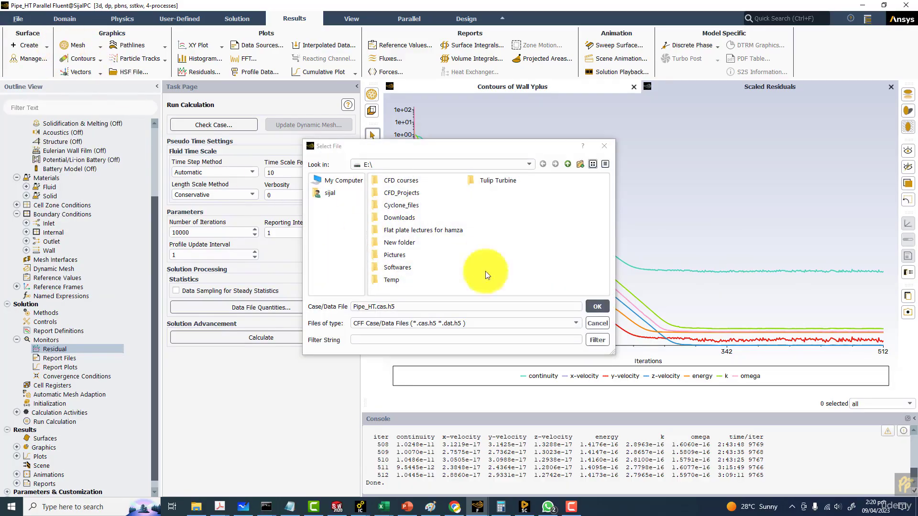
pyautogui.click(597, 306)
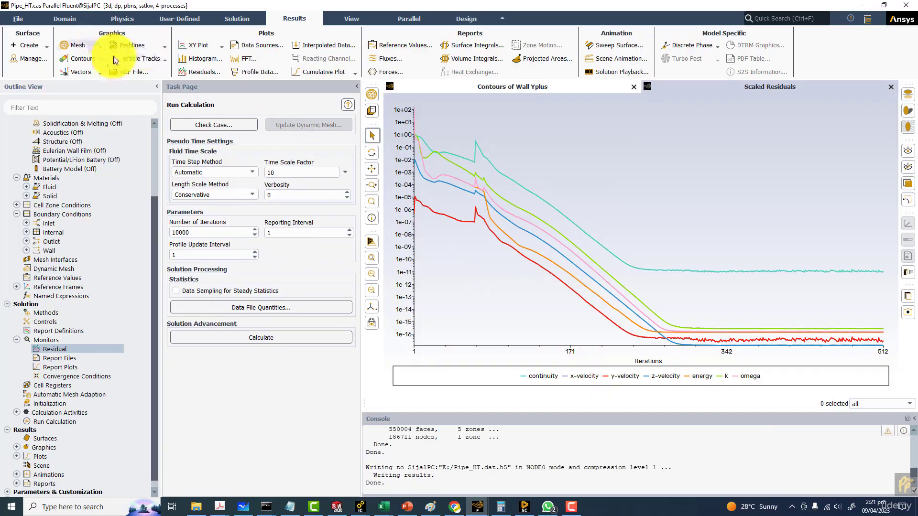
# Step: Create contour-2 of Wall Yplus on heatedwall and unheatedwall from the final solution and inspect its range
pyautogui.click(78, 59)
pyautogui.click(76, 69)
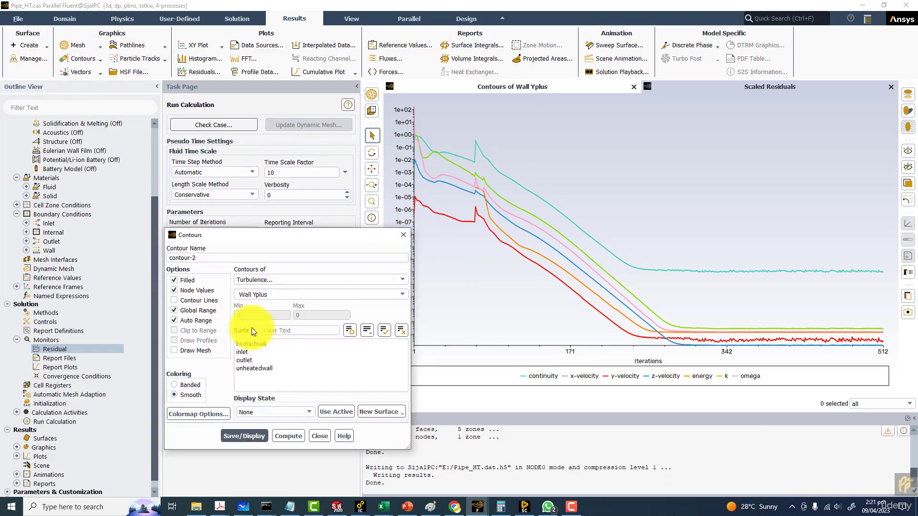
pyautogui.click(251, 344)
pyautogui.click(257, 367)
pyautogui.click(243, 436)
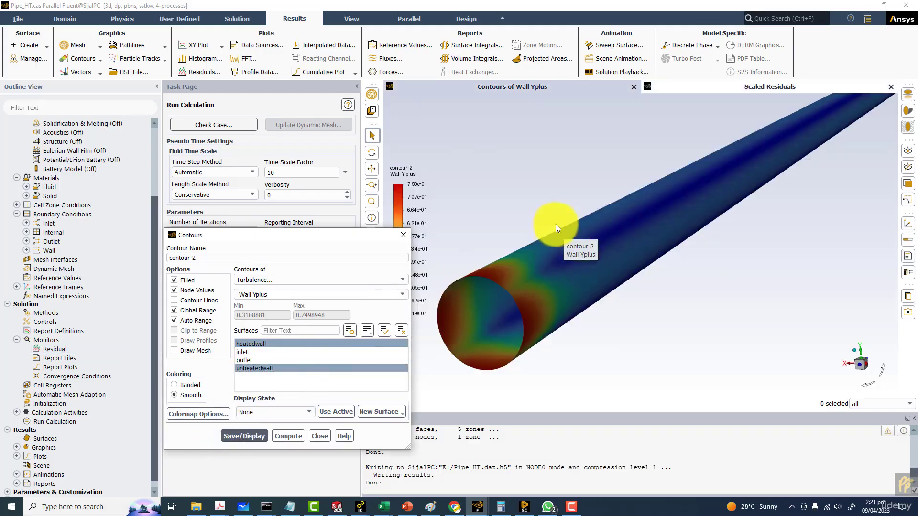
pyautogui.moveTo(555, 224); pyautogui.dragTo(564, 222)
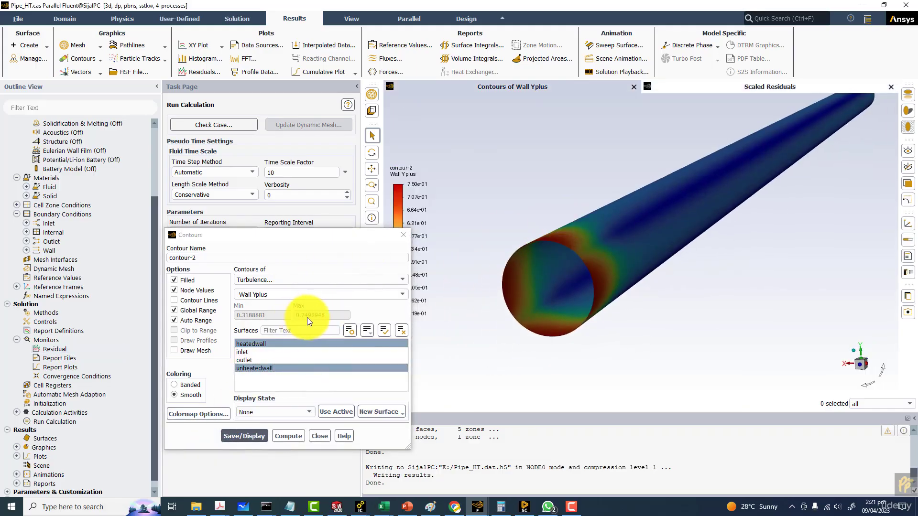